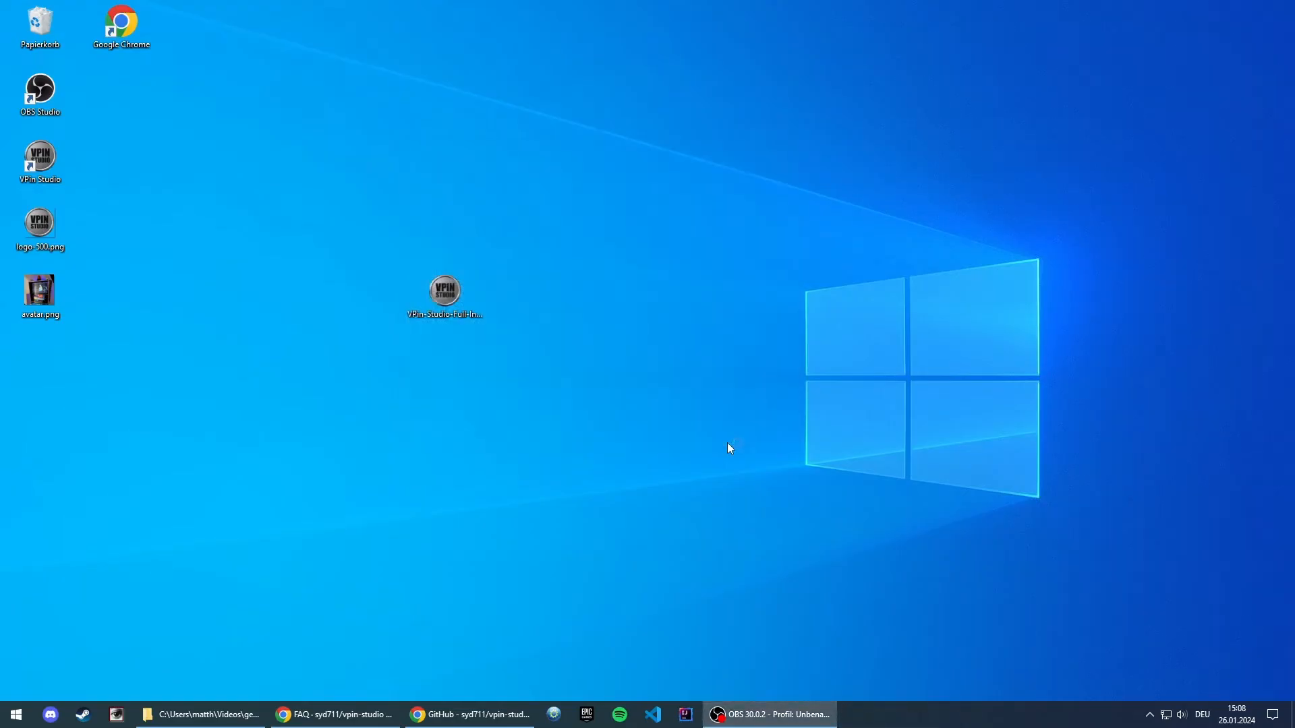
# - Open the service installation settings from the VPin Studio Launcher and reposition the dialog
pyautogui.moveTo(515, 259); pyautogui.dragTo(433, 167)
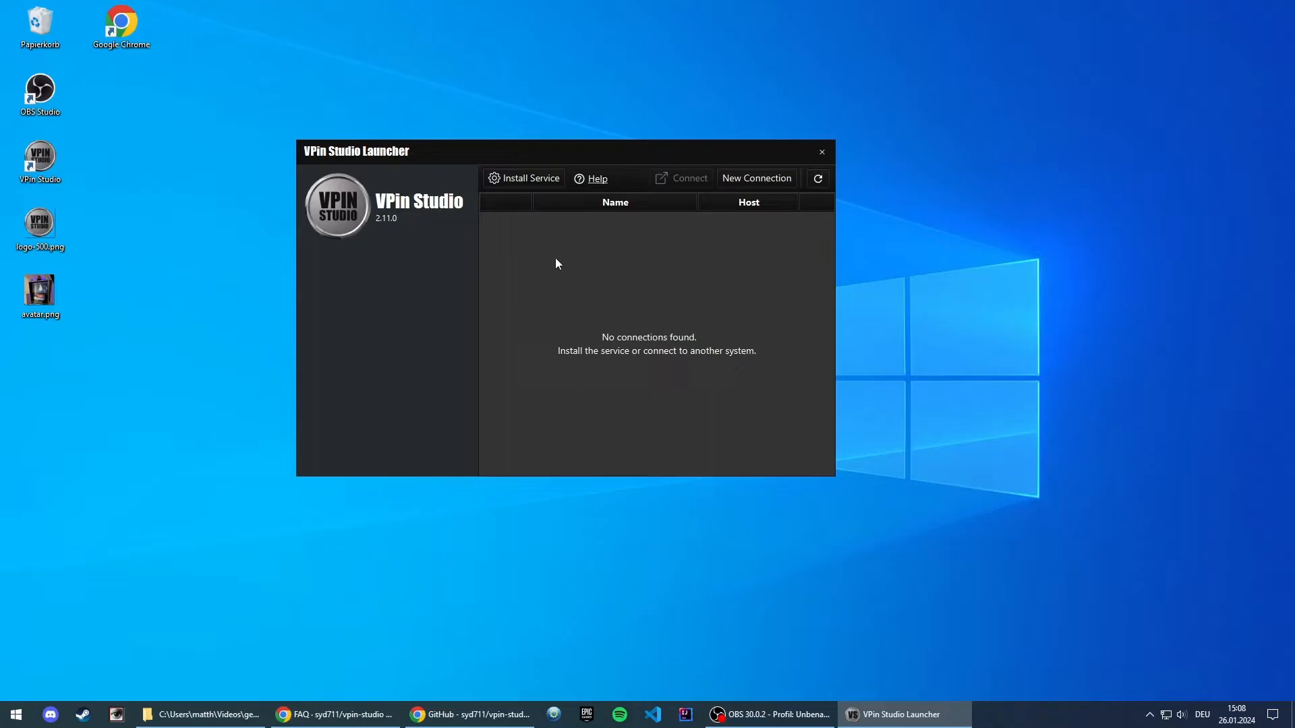
pyautogui.click(540, 185)
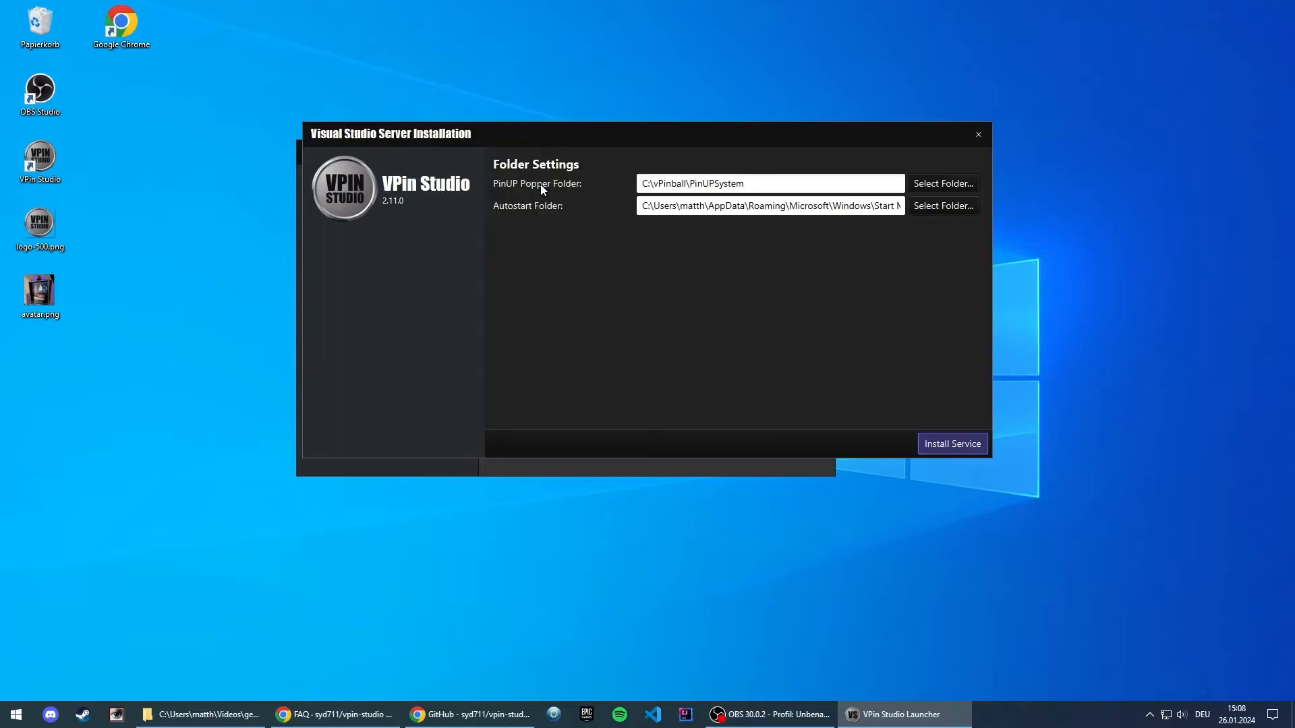
pyautogui.moveTo(566, 132); pyautogui.dragTo(491, 202)
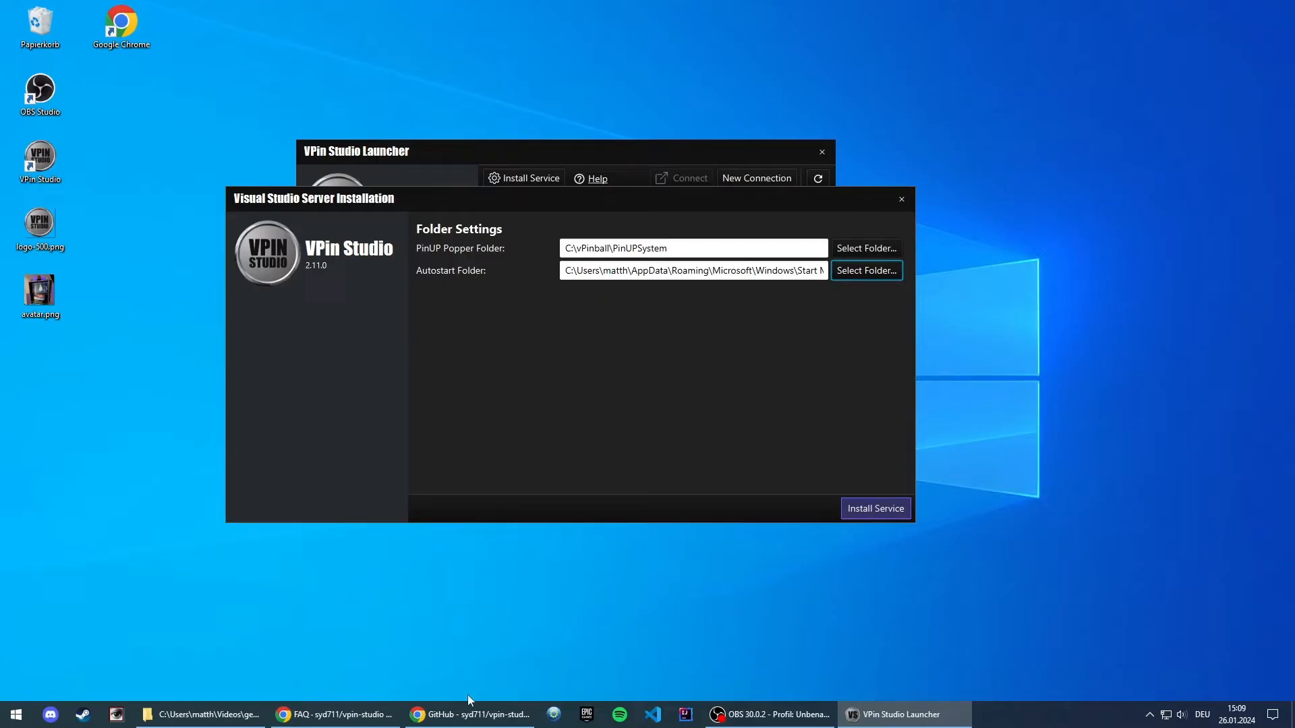
# - In the vpin-studio GitHub wiki in Chrome, look up the troubleshooting entry about the missing .bat file in the auto start folder
pyautogui.click(480, 713)
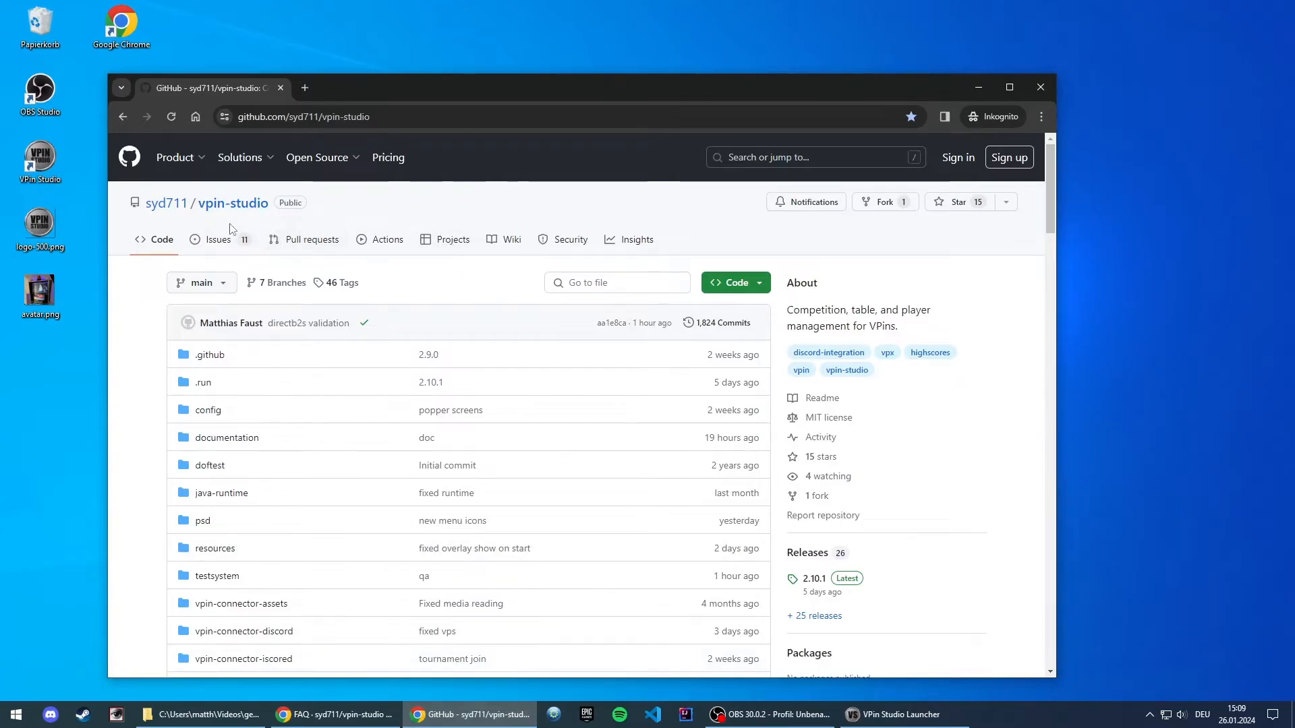
pyautogui.click(510, 240)
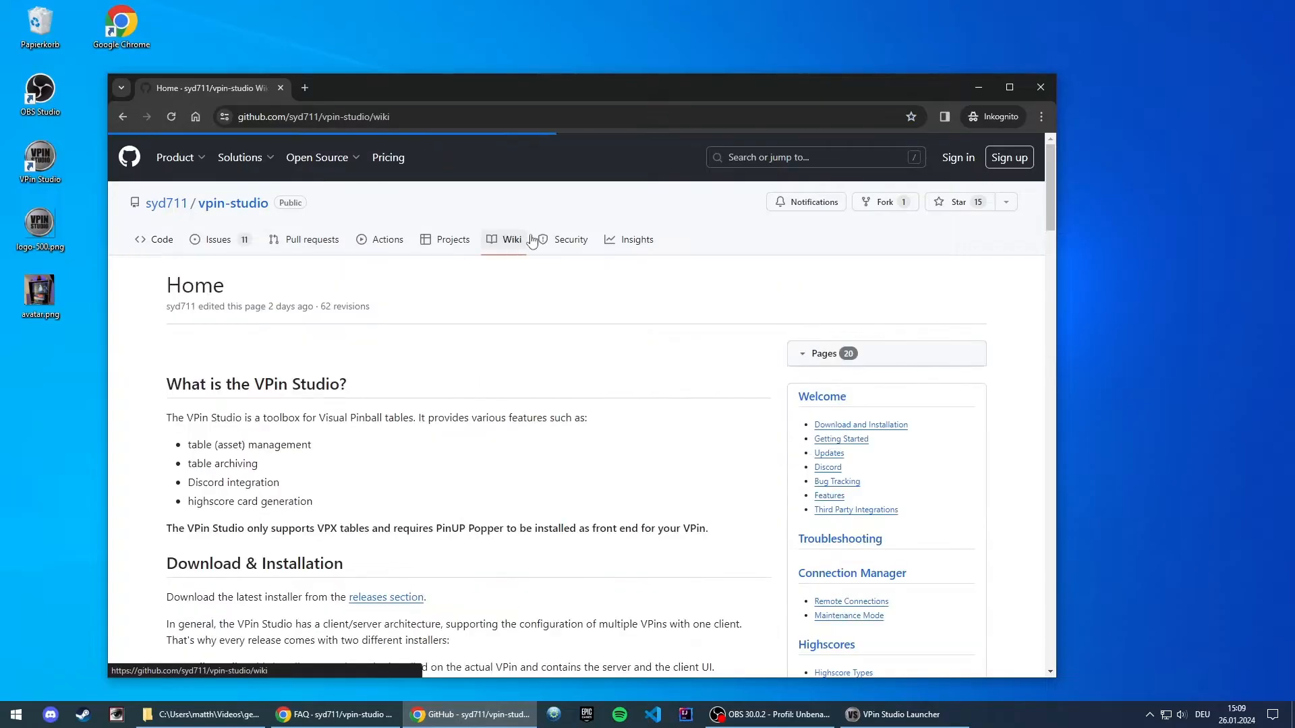
pyautogui.click(851, 539)
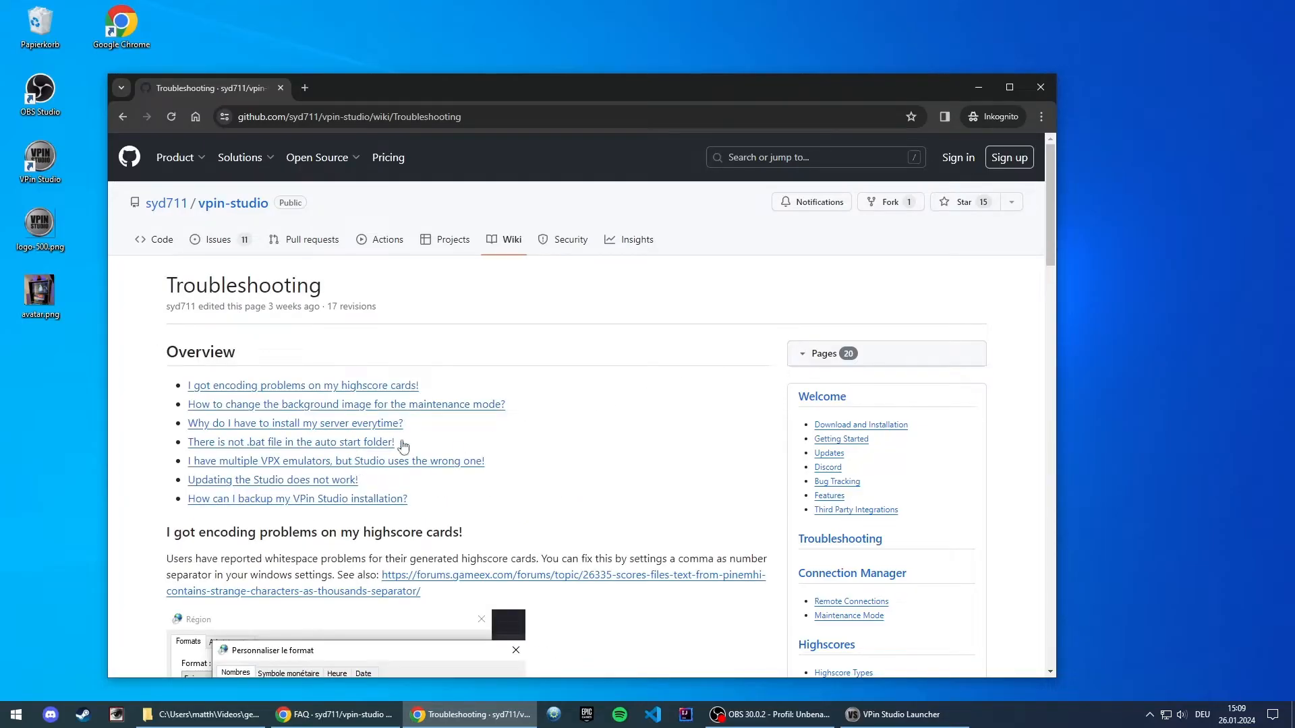
pyautogui.click(358, 447)
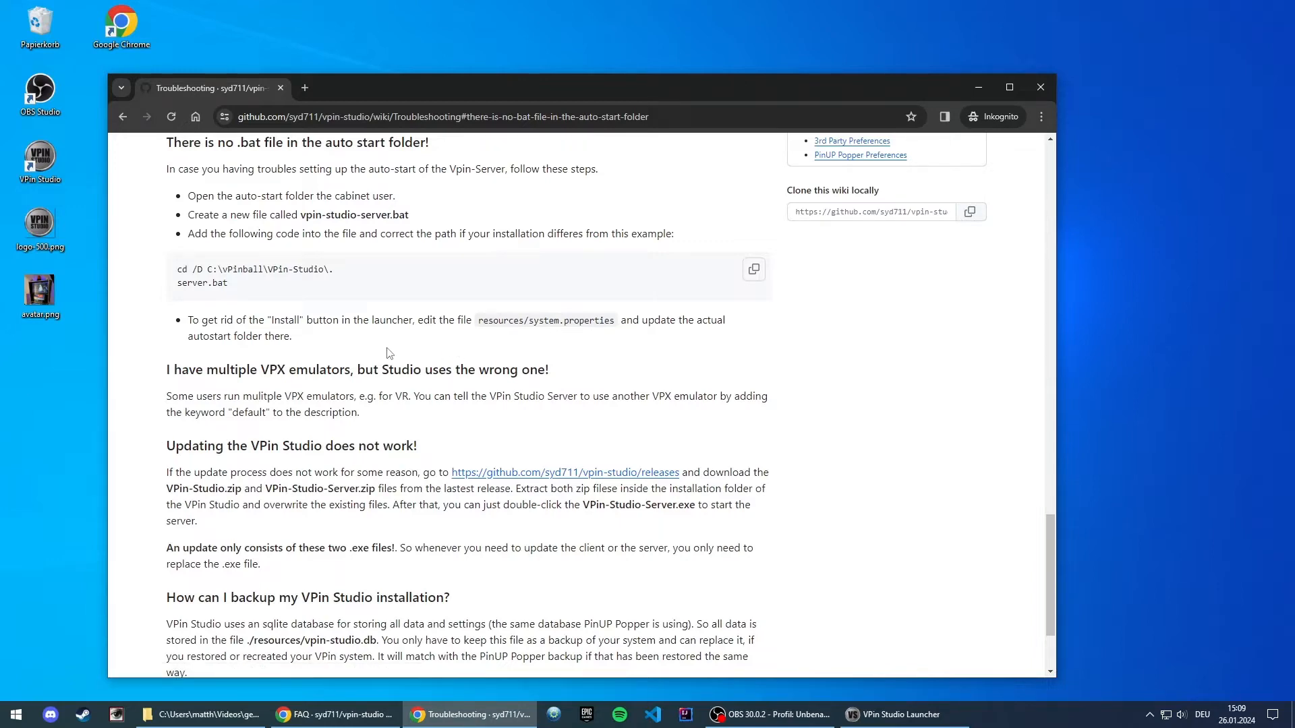
# - Return to the server installation dialog and install the service with the PinUP Popper folder C:\vPinball\PinUPSystem
pyautogui.click(977, 89)
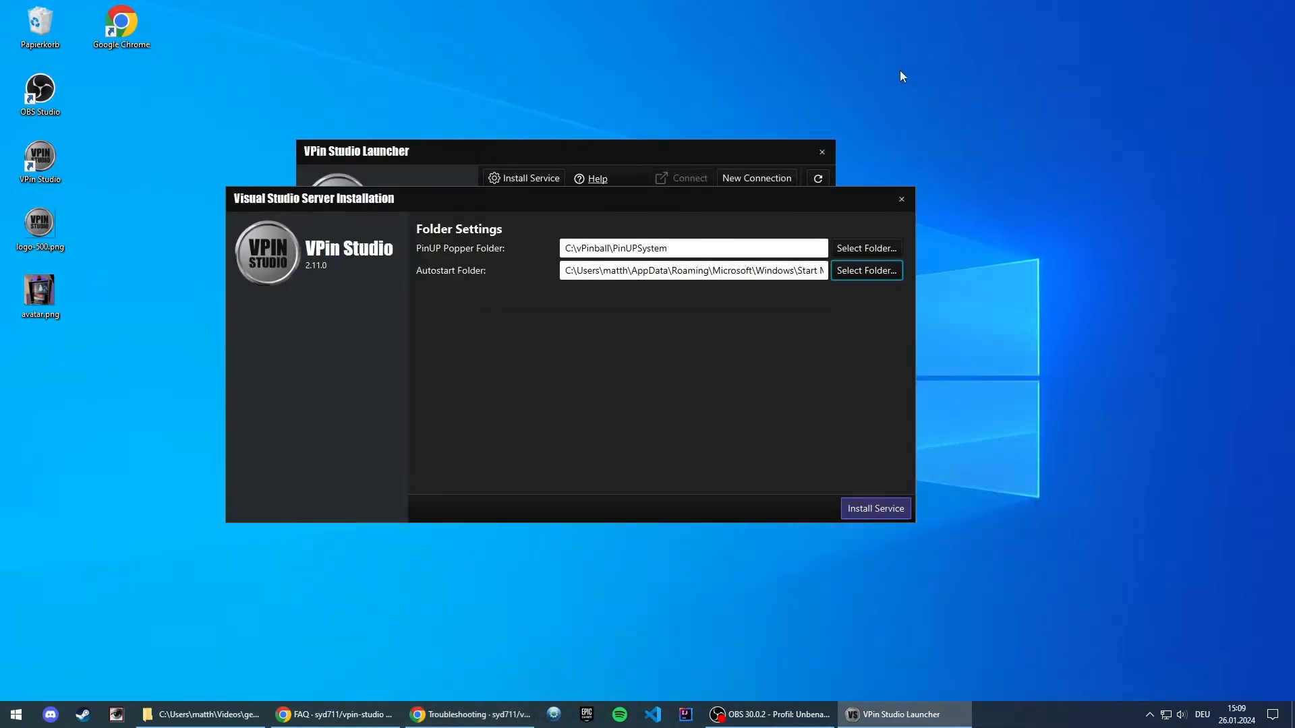
pyautogui.click(863, 511)
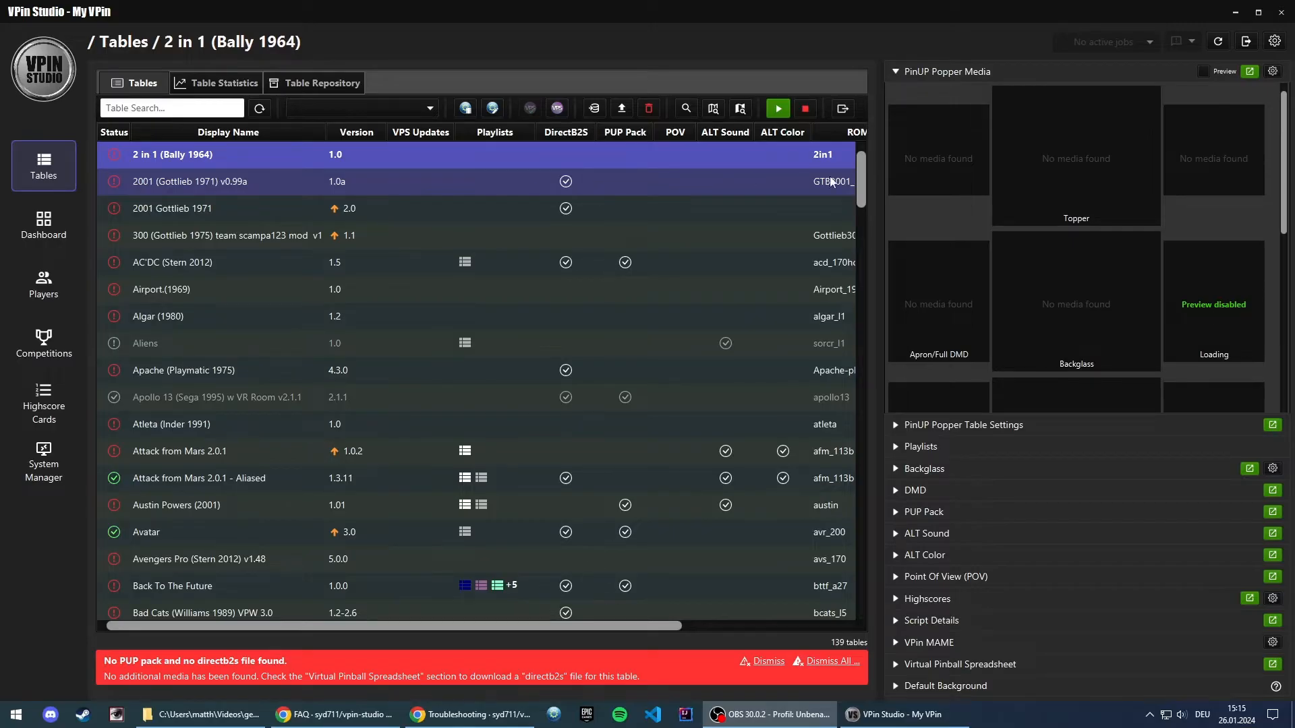
# - In the PinUP Popper screen preferences, disable the Audio, Audio Launch, Apron / Full DMD and Info / Flyer screens, keeping Help enabled
pyautogui.moveTo(915, 172)
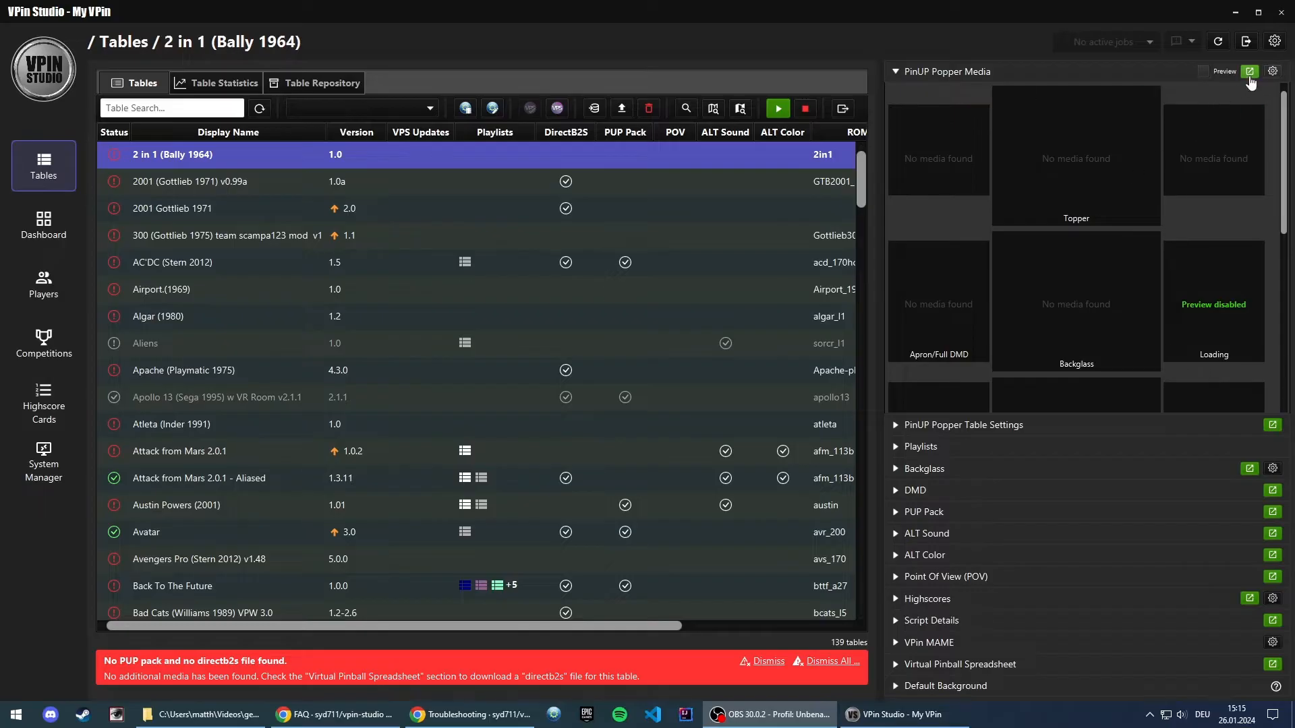
pyautogui.click(1274, 42)
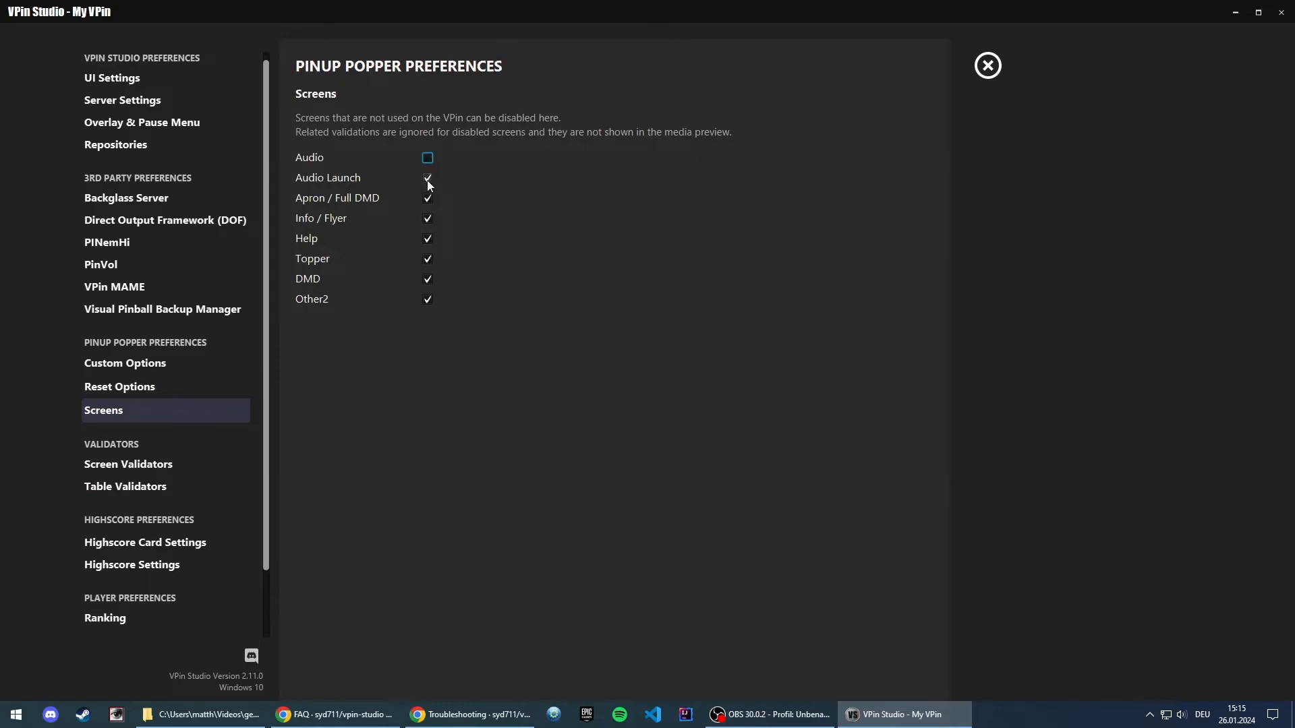
pyautogui.click(428, 239)
pyautogui.click(427, 241)
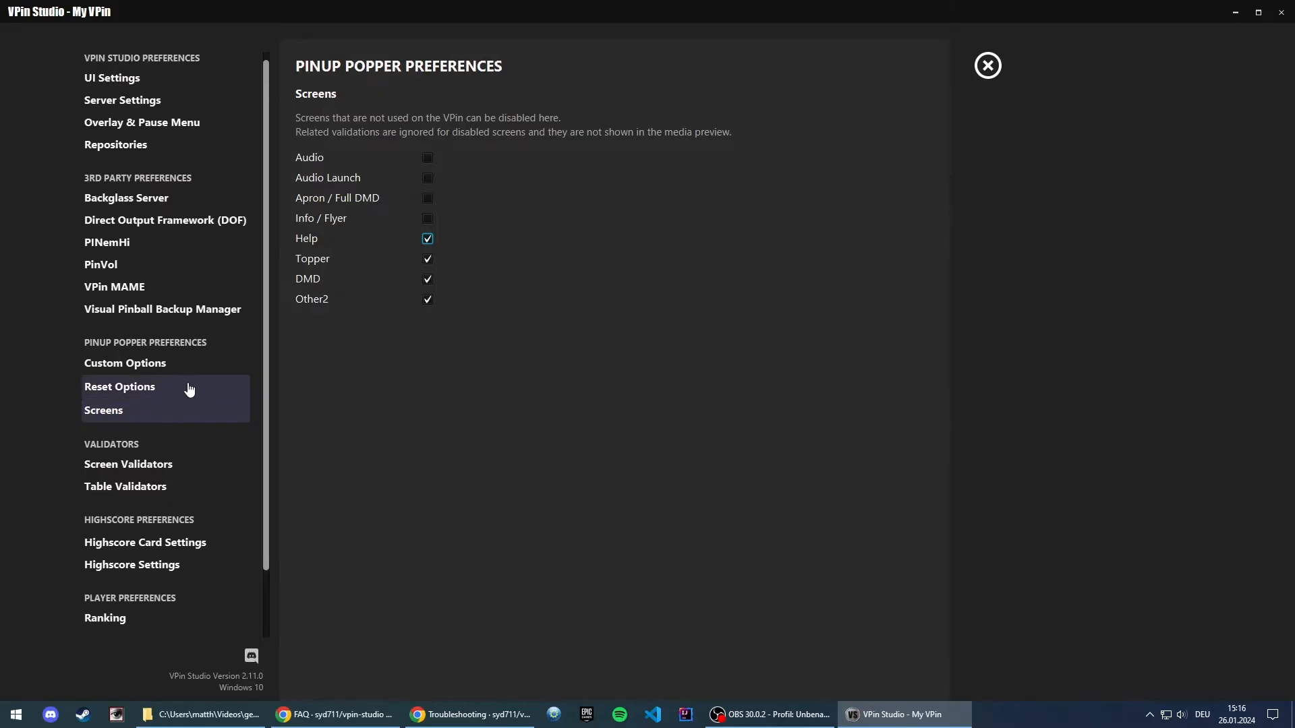
# - Disable the ALT Sound Files Missing and PUP Pack Files Missing table validators and close the preferences
pyautogui.scroll(-1, 267, 286)
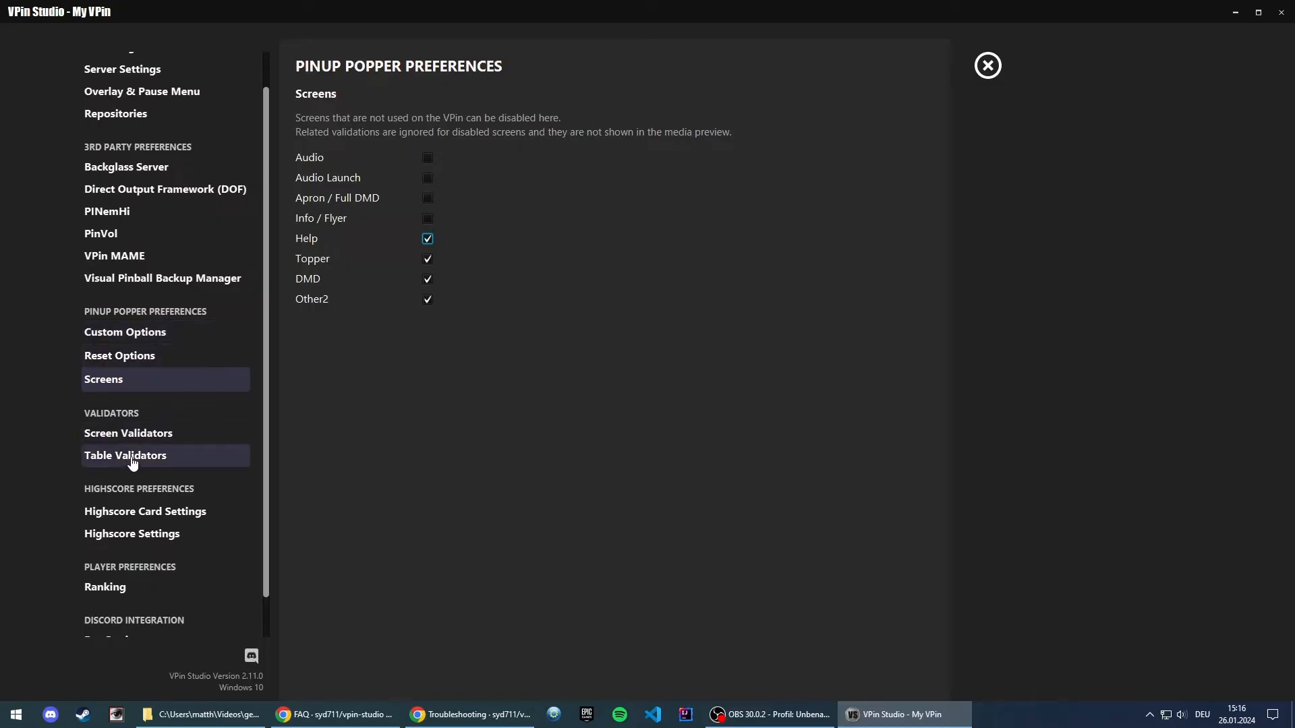
pyautogui.click(132, 462)
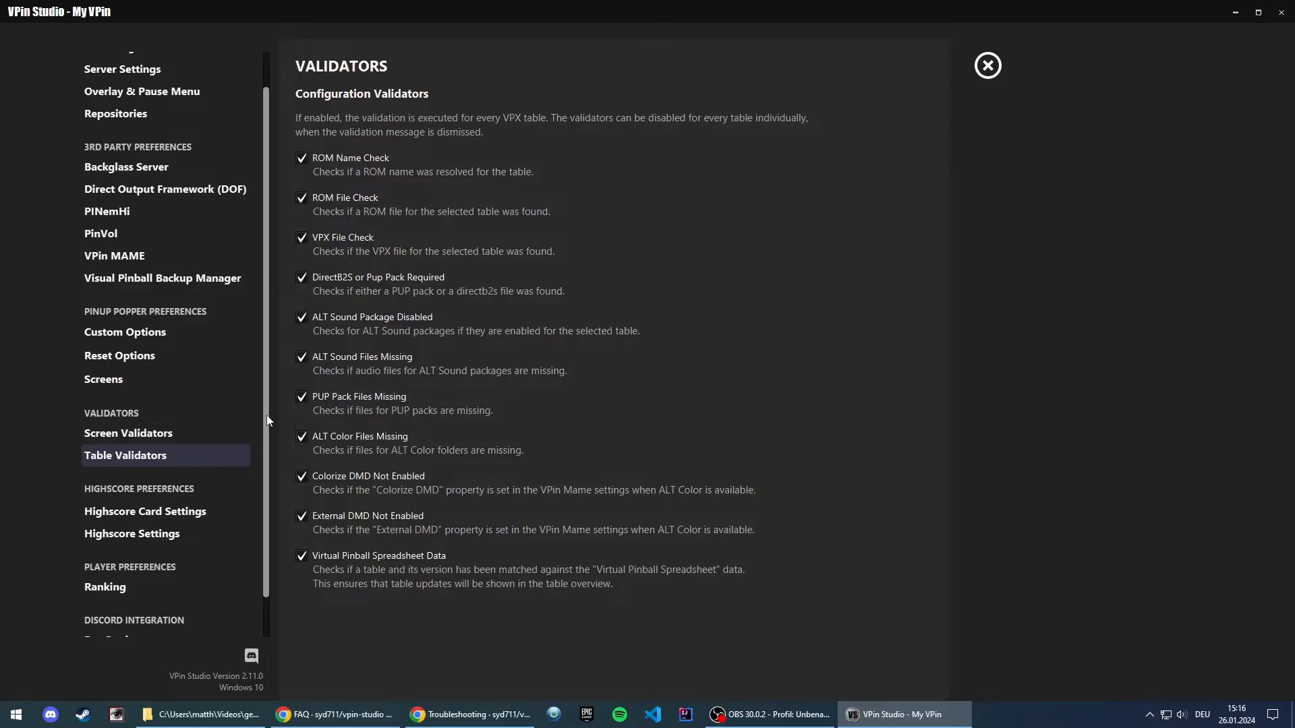
pyautogui.click(296, 358)
pyautogui.click(295, 396)
pyautogui.click(988, 67)
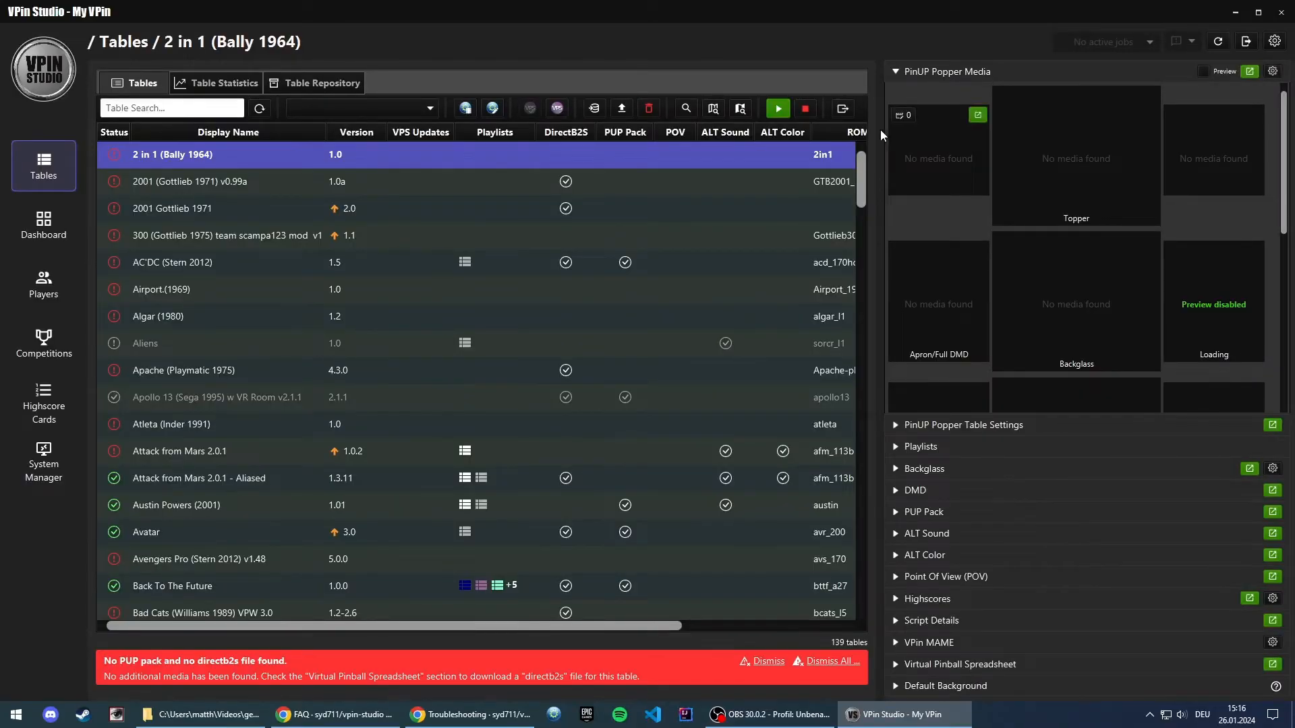
# - Review the table list and examine the dismissible validation errors of Avengers Pro (Stern 2012) v1.48 without dismissing them
pyautogui.scroll(-2, 451, 301)
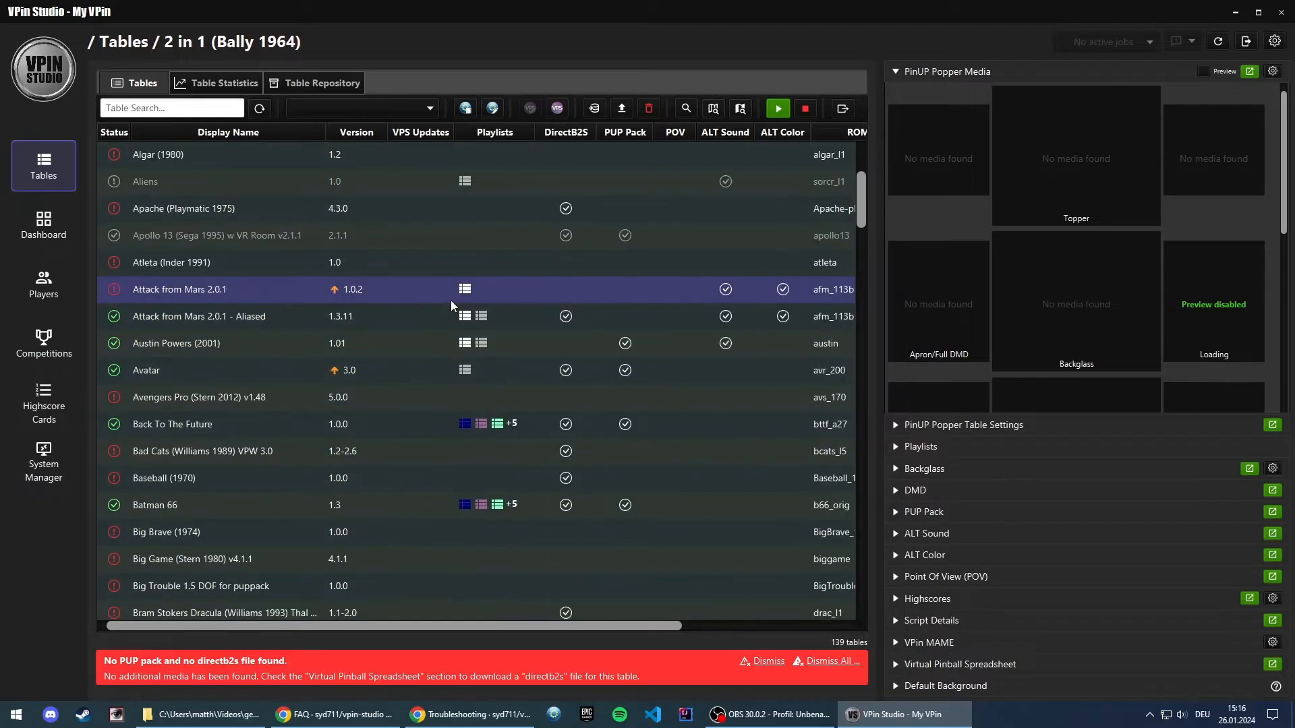
pyautogui.scroll(2, 438, 298)
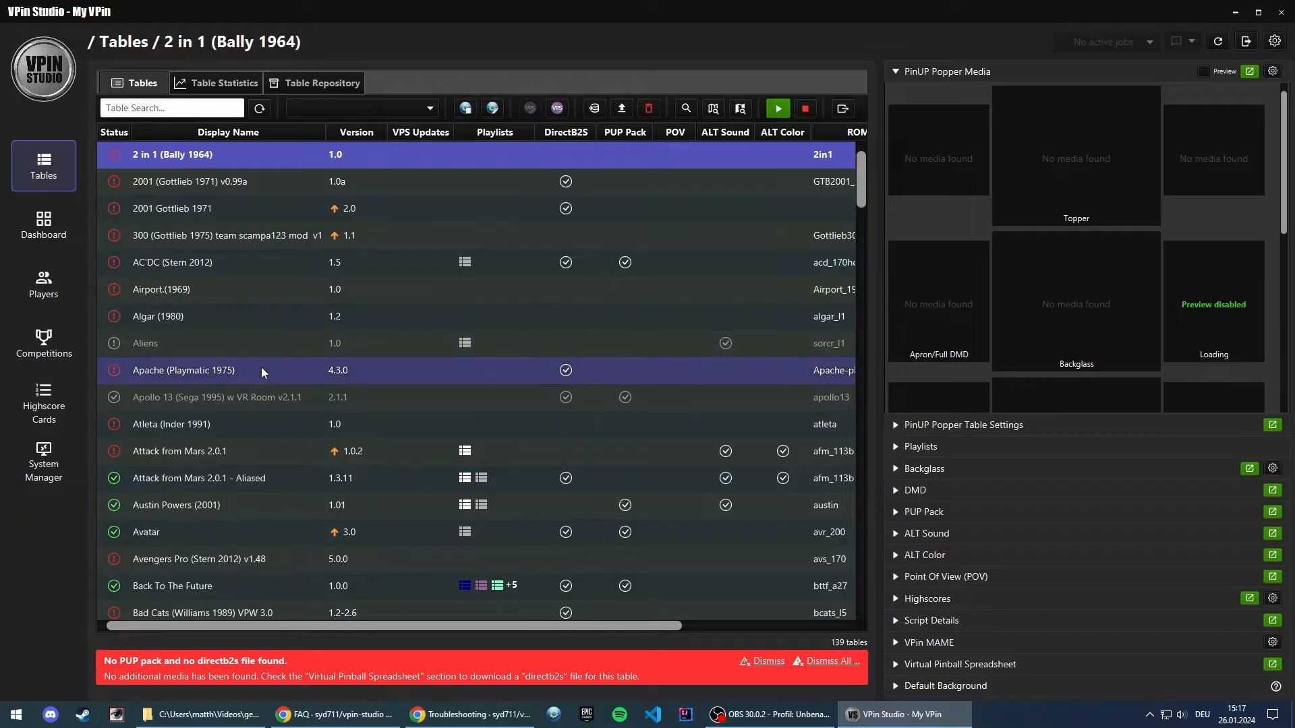
pyautogui.scroll(-3, 261, 367)
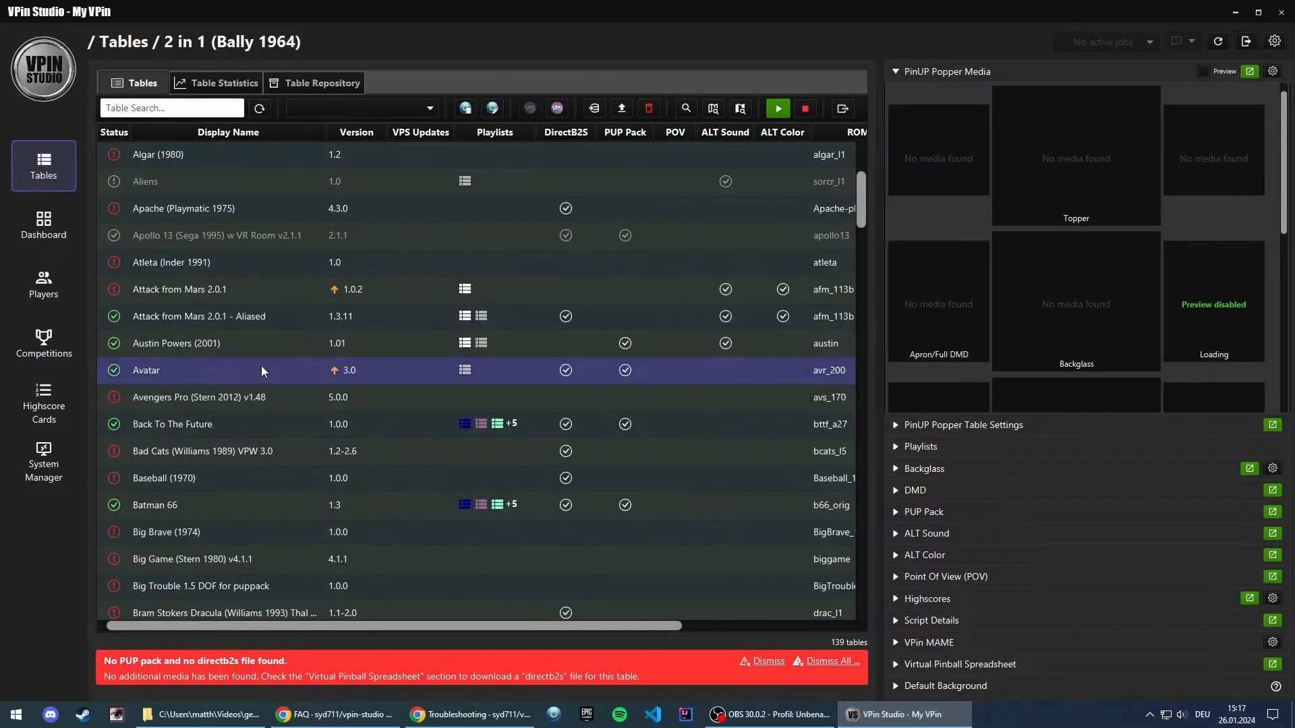
pyautogui.click(219, 399)
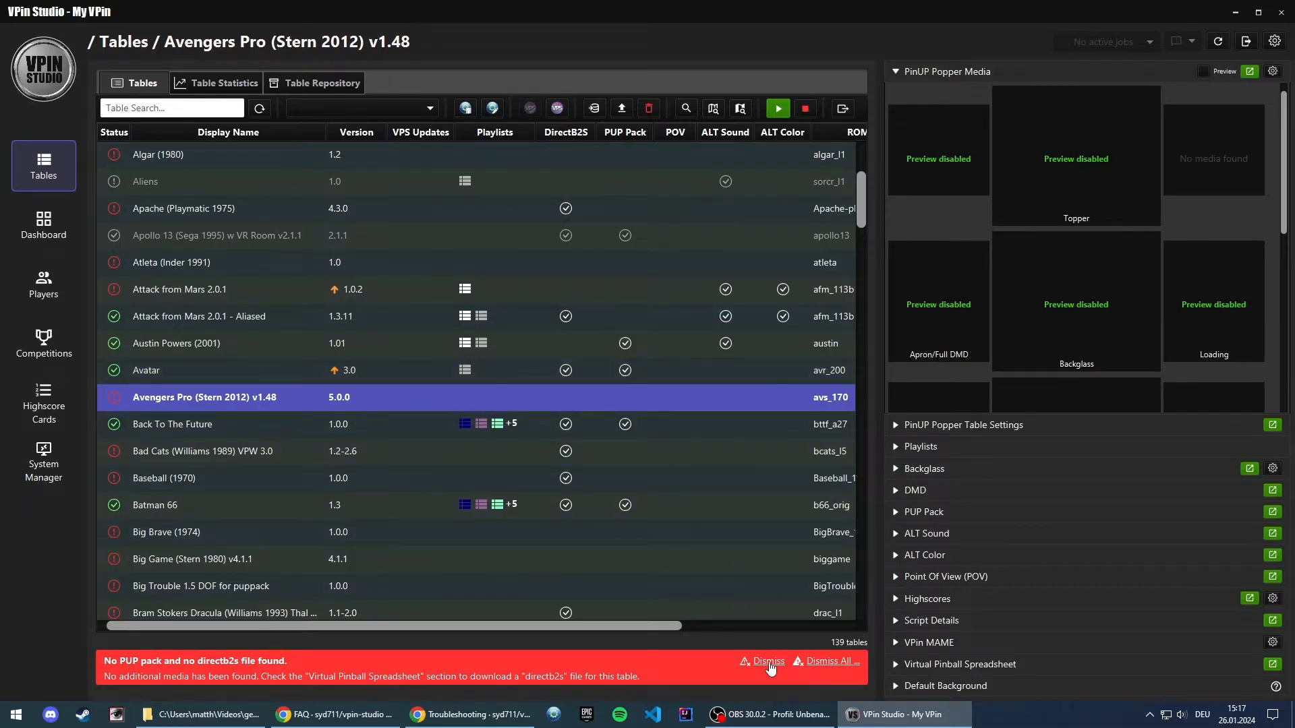
pyautogui.click(841, 664)
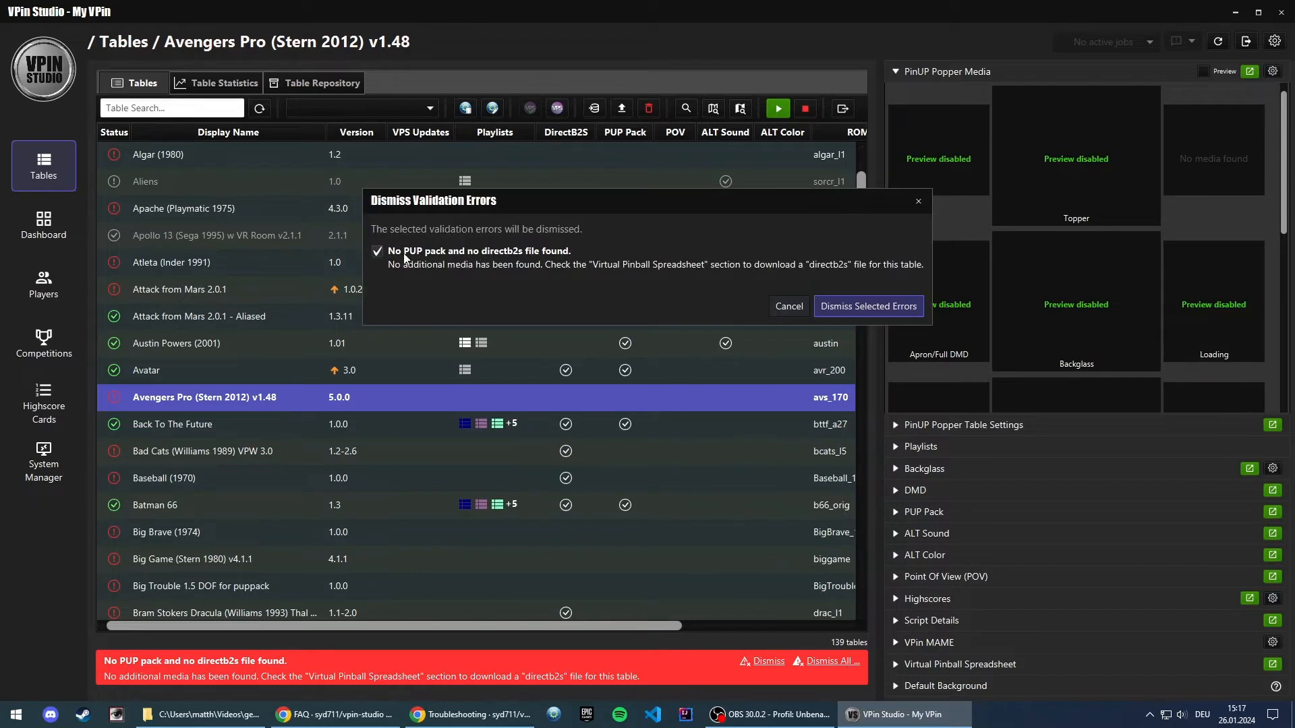
pyautogui.click(787, 306)
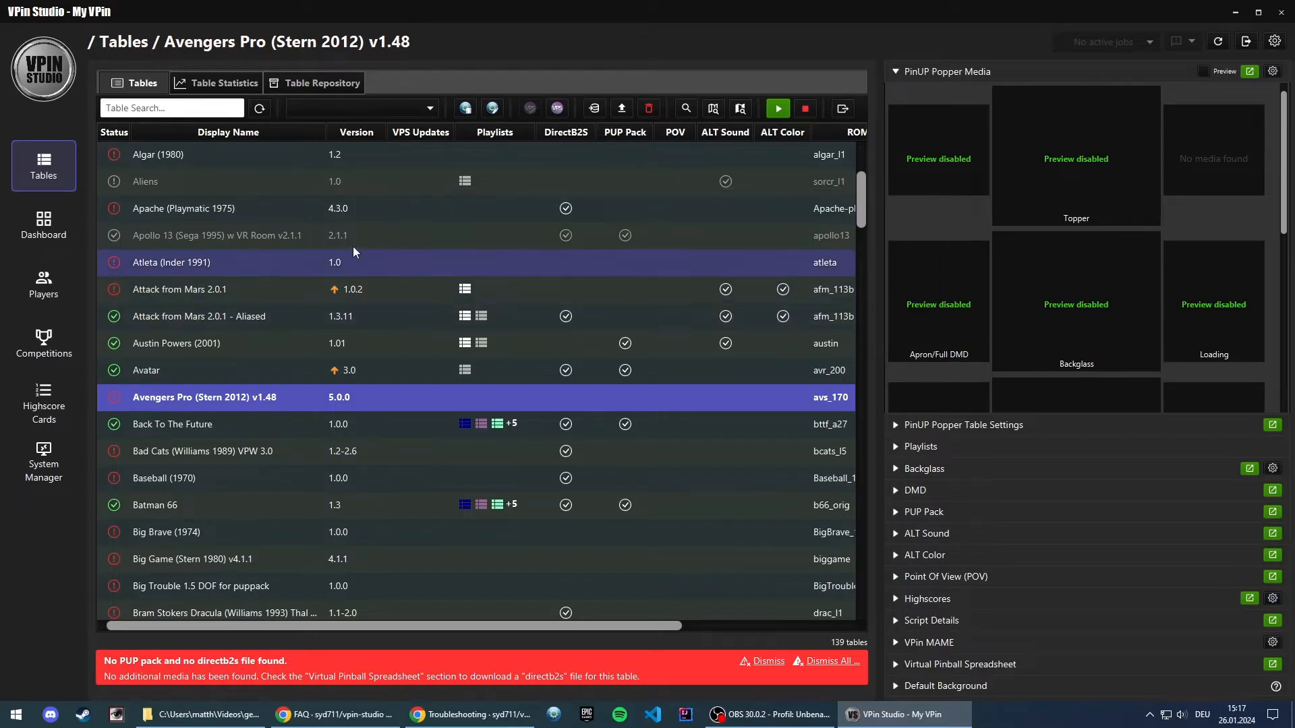
# - Dismiss all listed missing-media validation errors for the Apache (Playmatic 1975) table
pyautogui.click(318, 213)
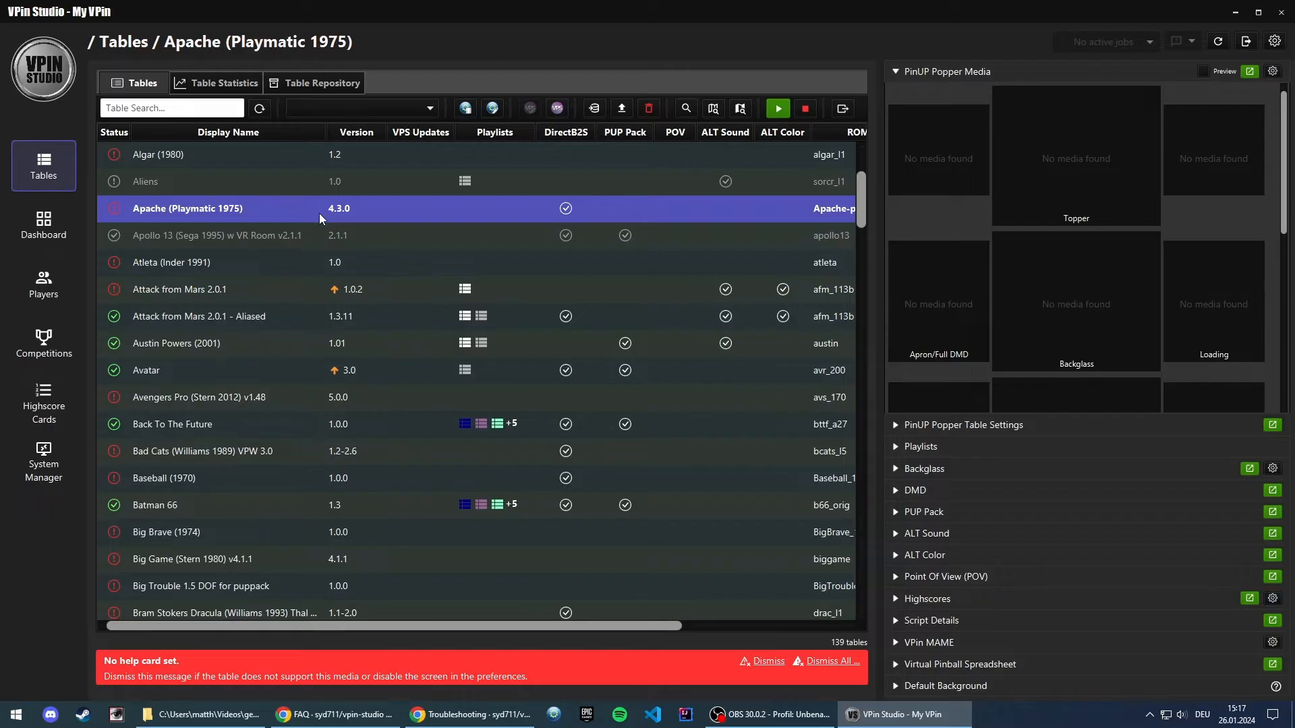
pyautogui.click(843, 662)
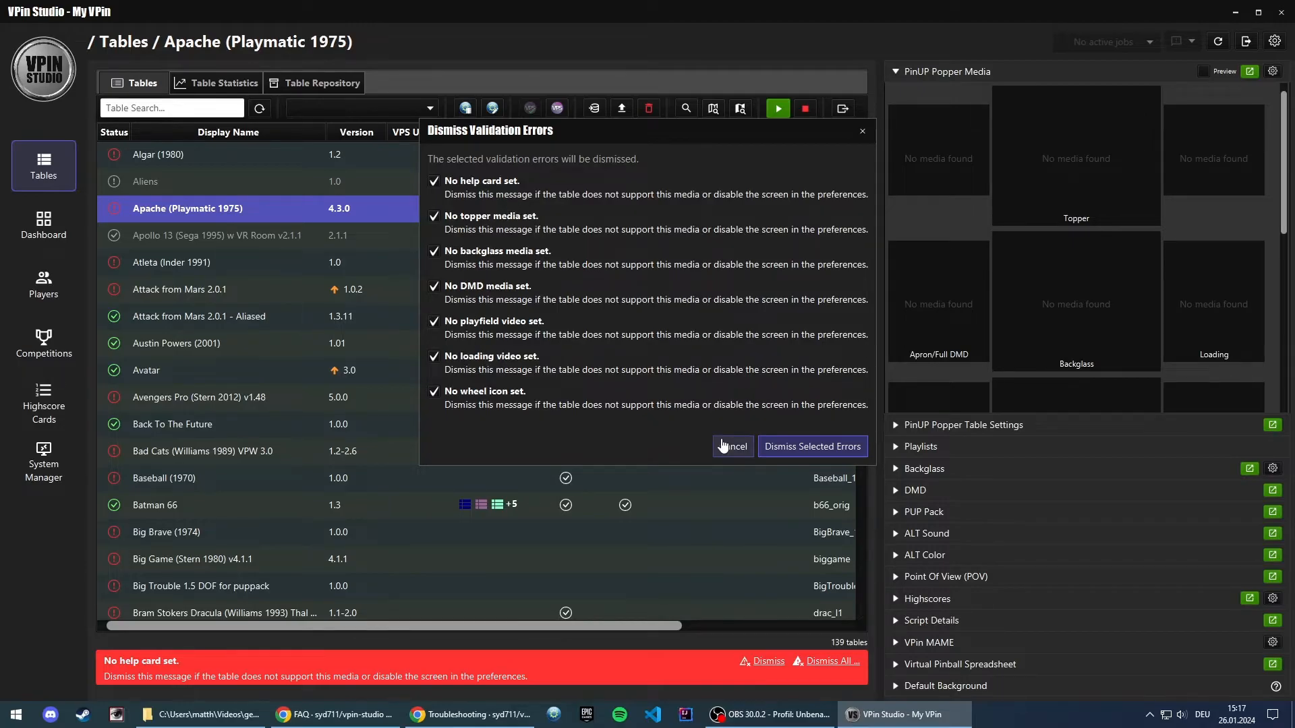
pyautogui.click(823, 449)
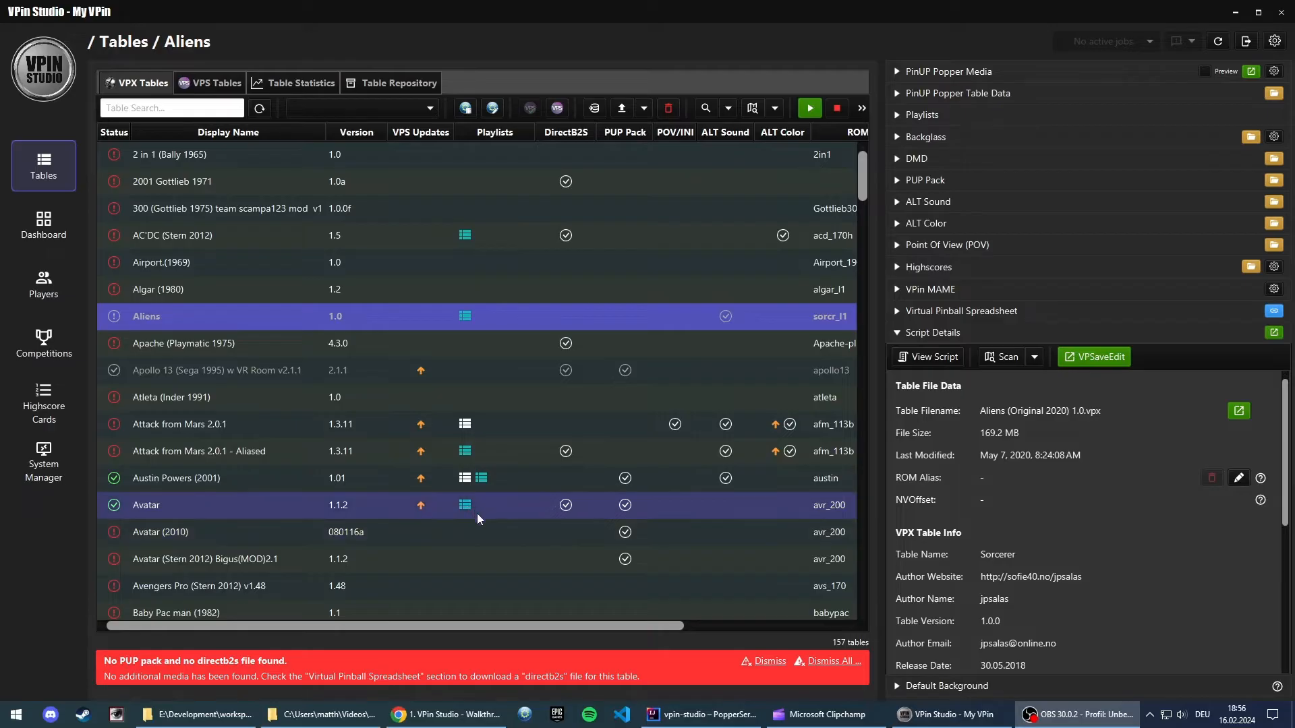
# - Switch to PinUP Popper Setup, examine the game fields in its Games Manager, and close both windows
pyautogui.click(524, 717)
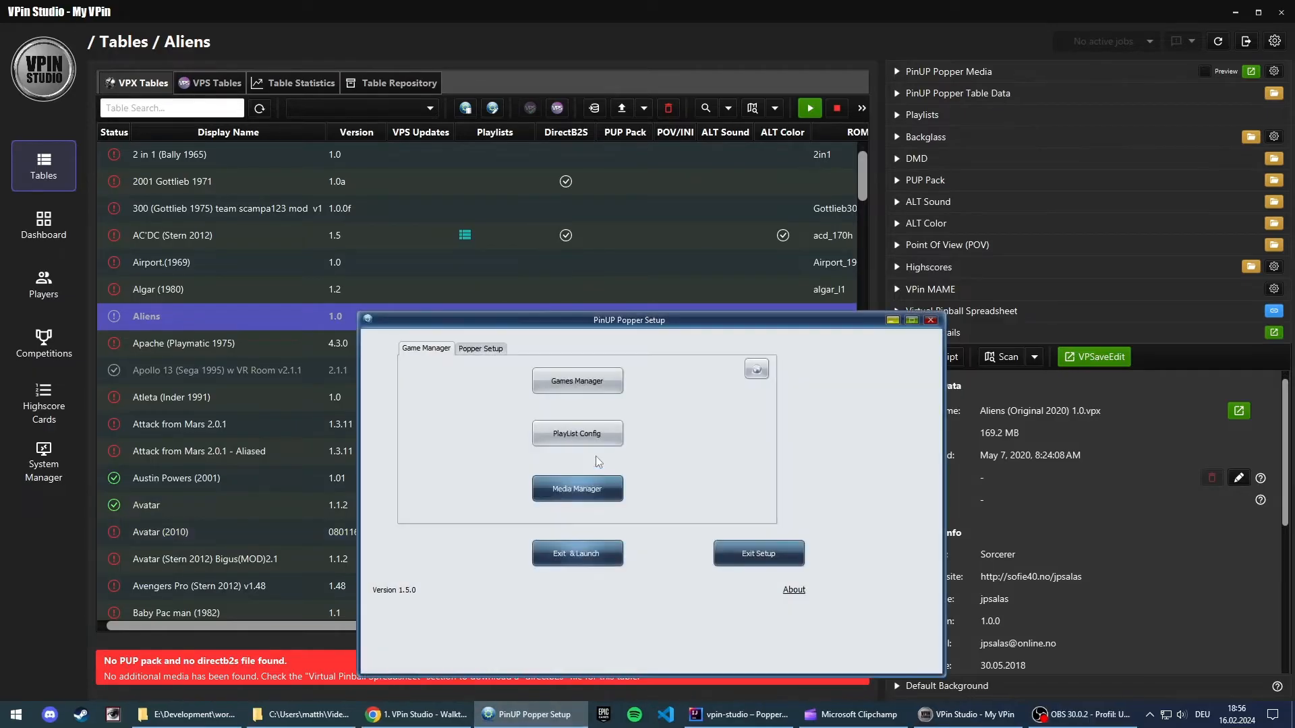
pyautogui.click(592, 394)
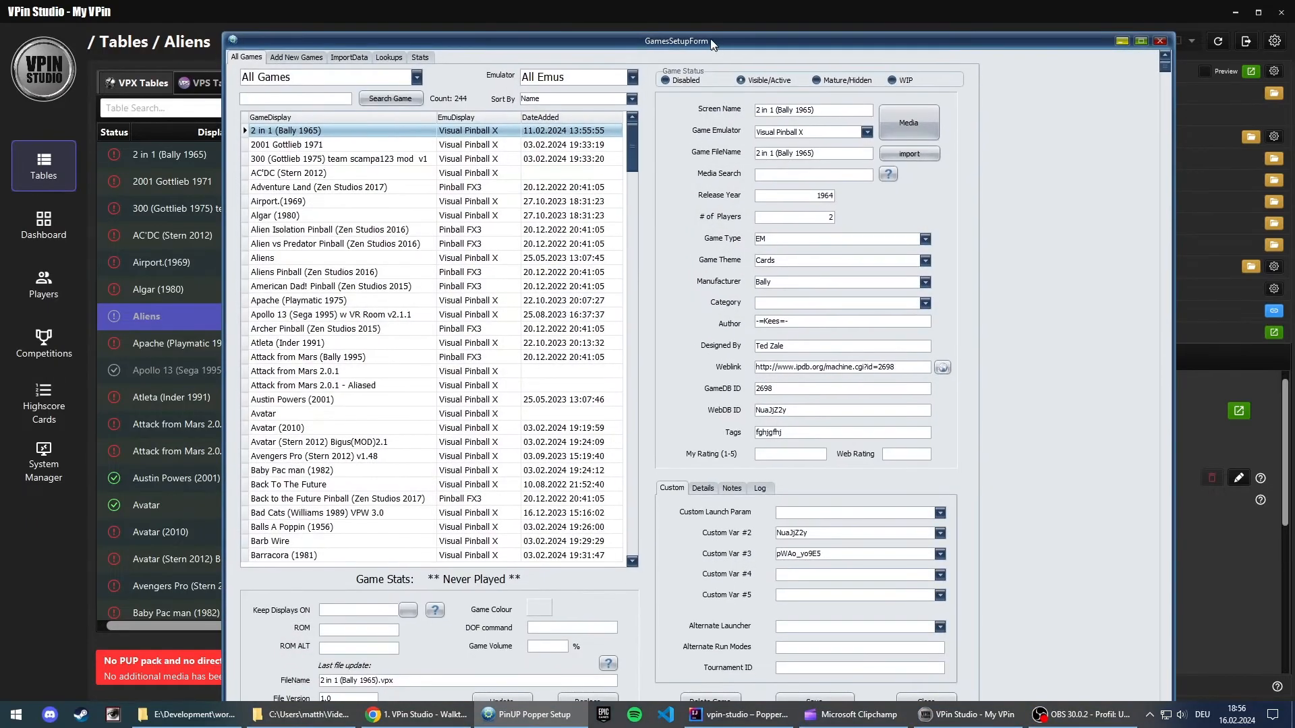
pyautogui.moveTo(715, 45); pyautogui.dragTo(696, 15)
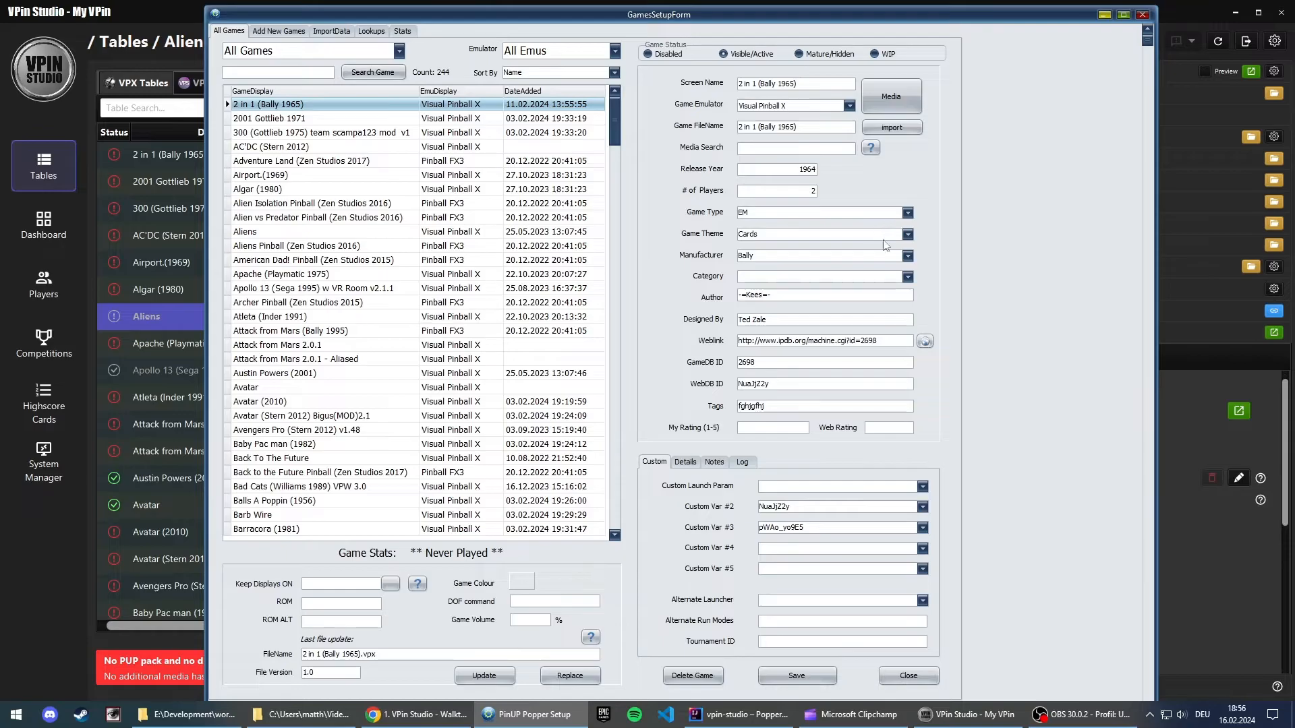
pyautogui.click(1143, 15)
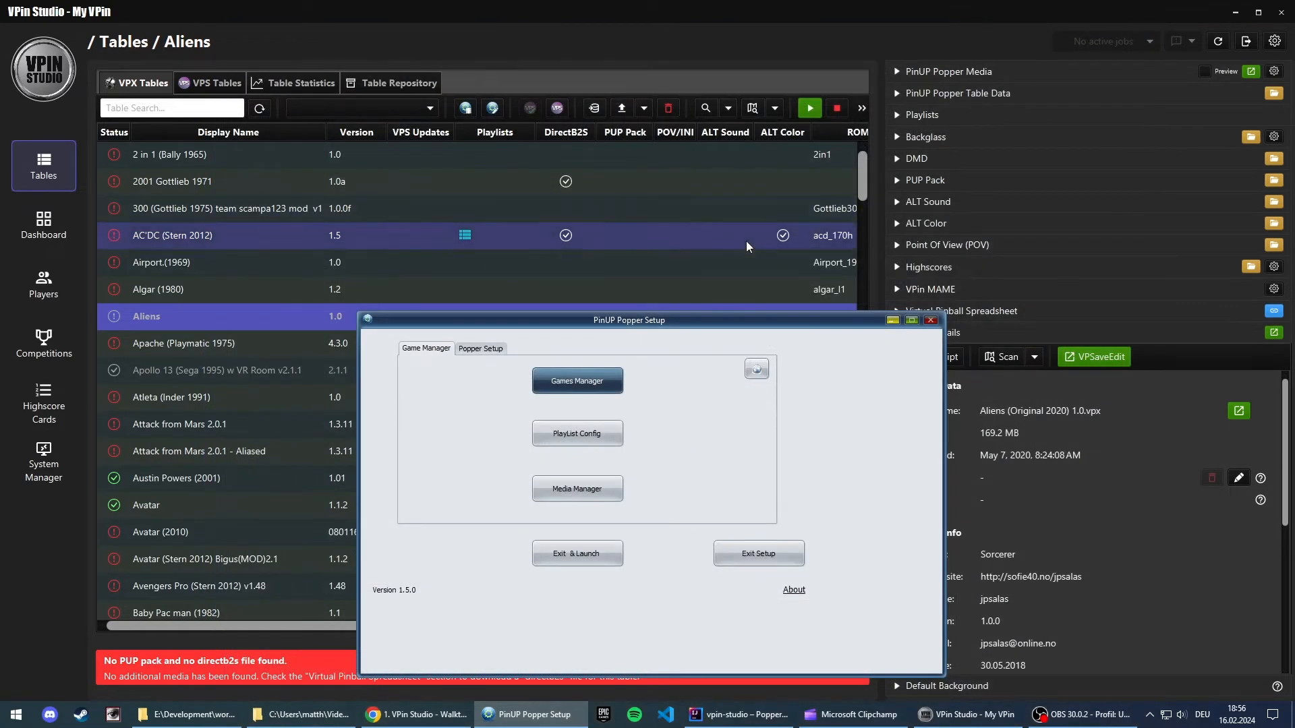
pyautogui.click(932, 321)
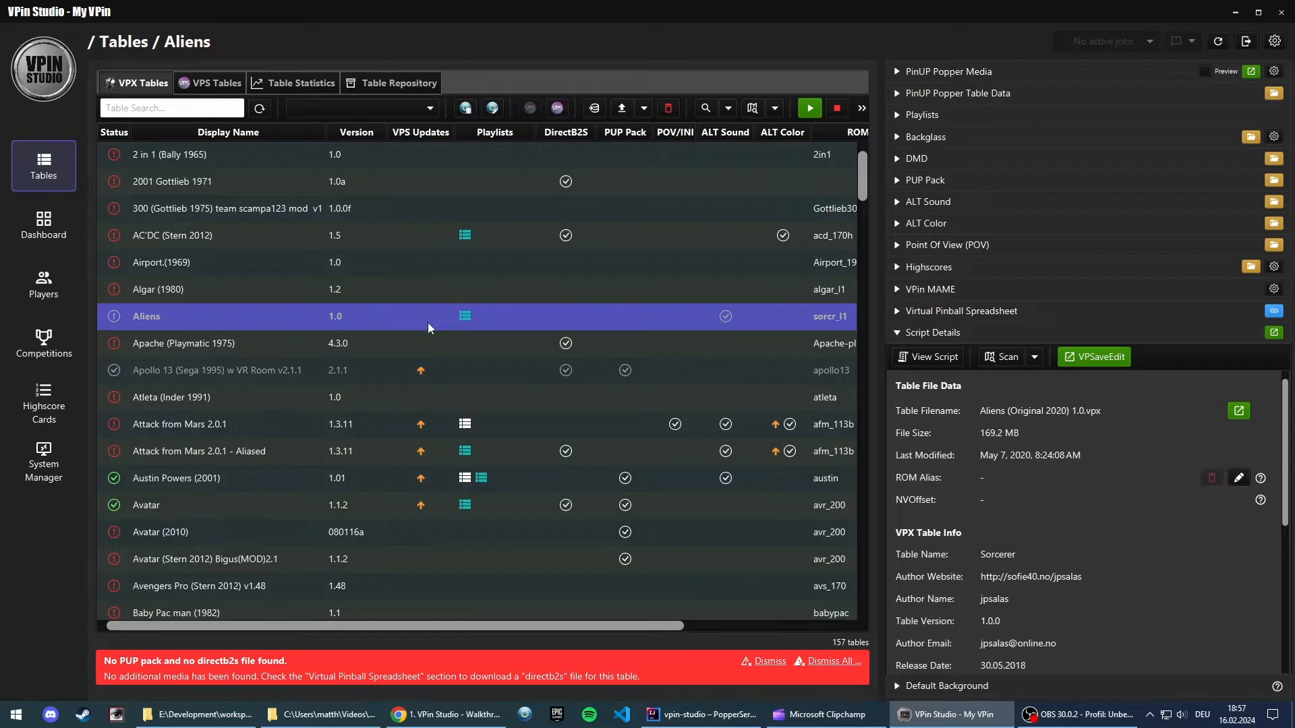
# - Open the table data of Aliens and review its meta data, customization, extras and screen settings before returning to the details
pyautogui.click(492, 110)
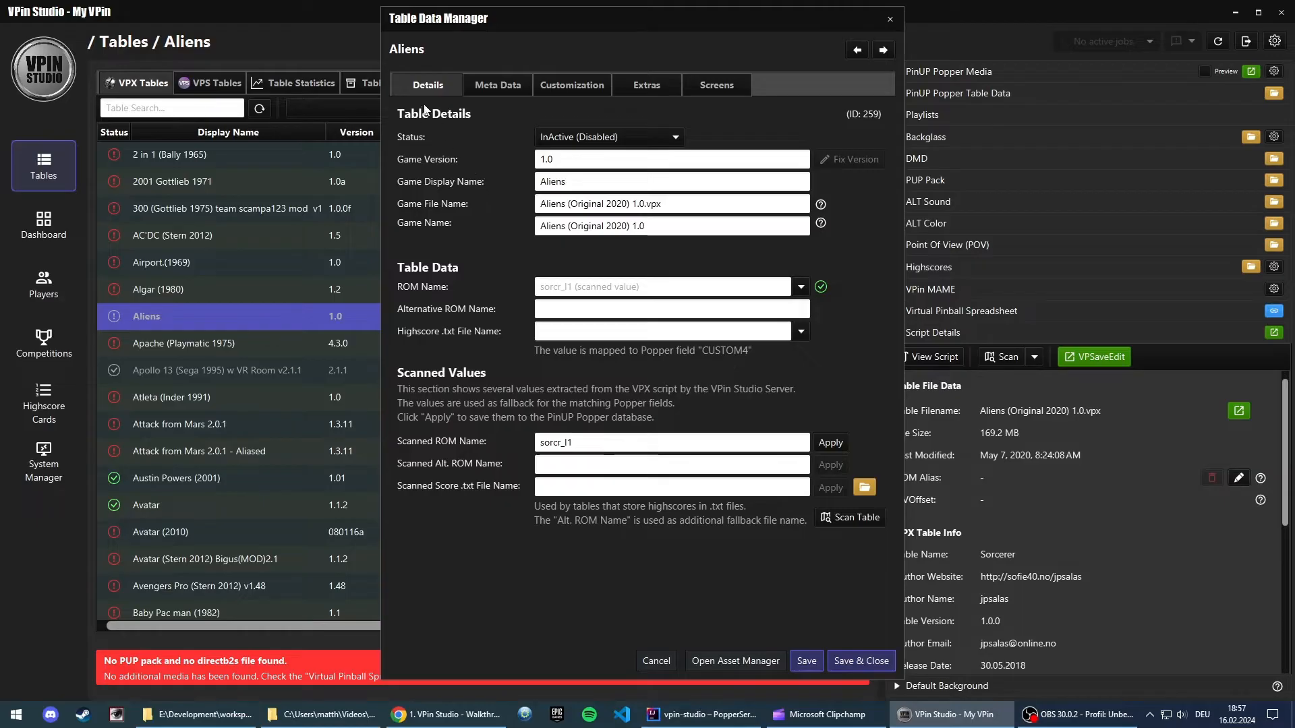
pyautogui.click(473, 84)
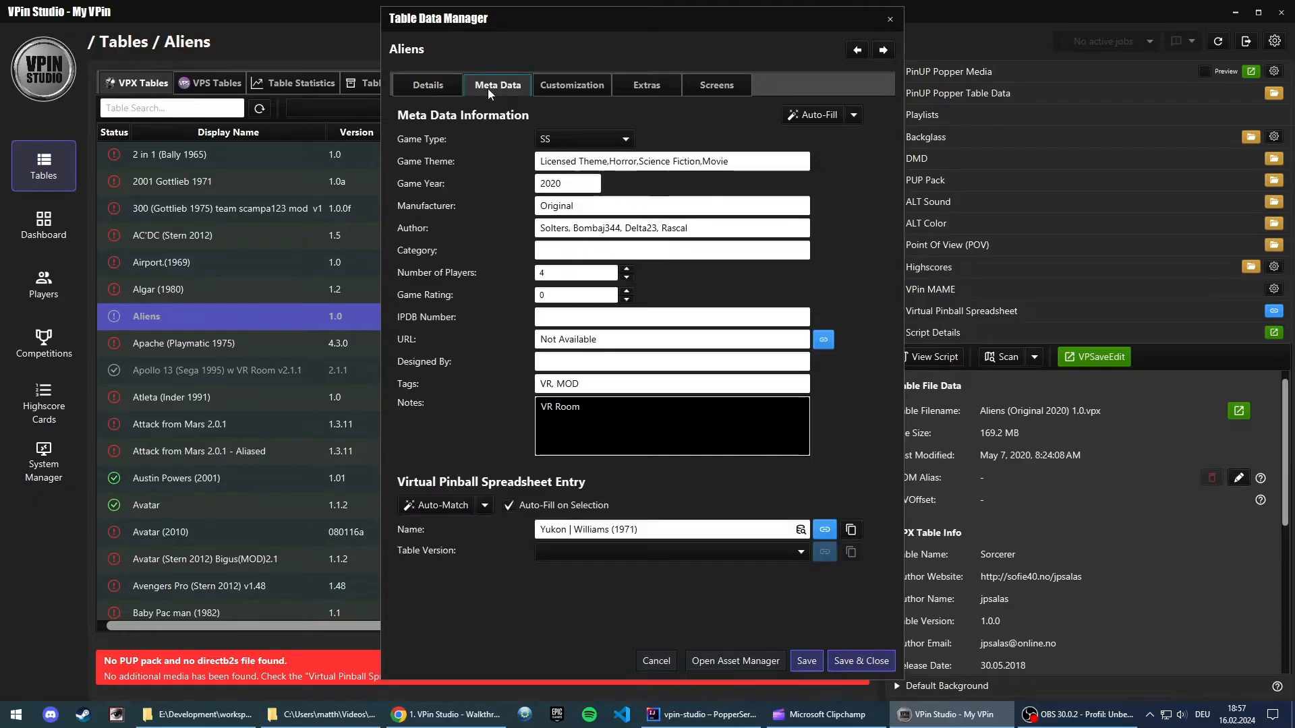
pyautogui.click(570, 82)
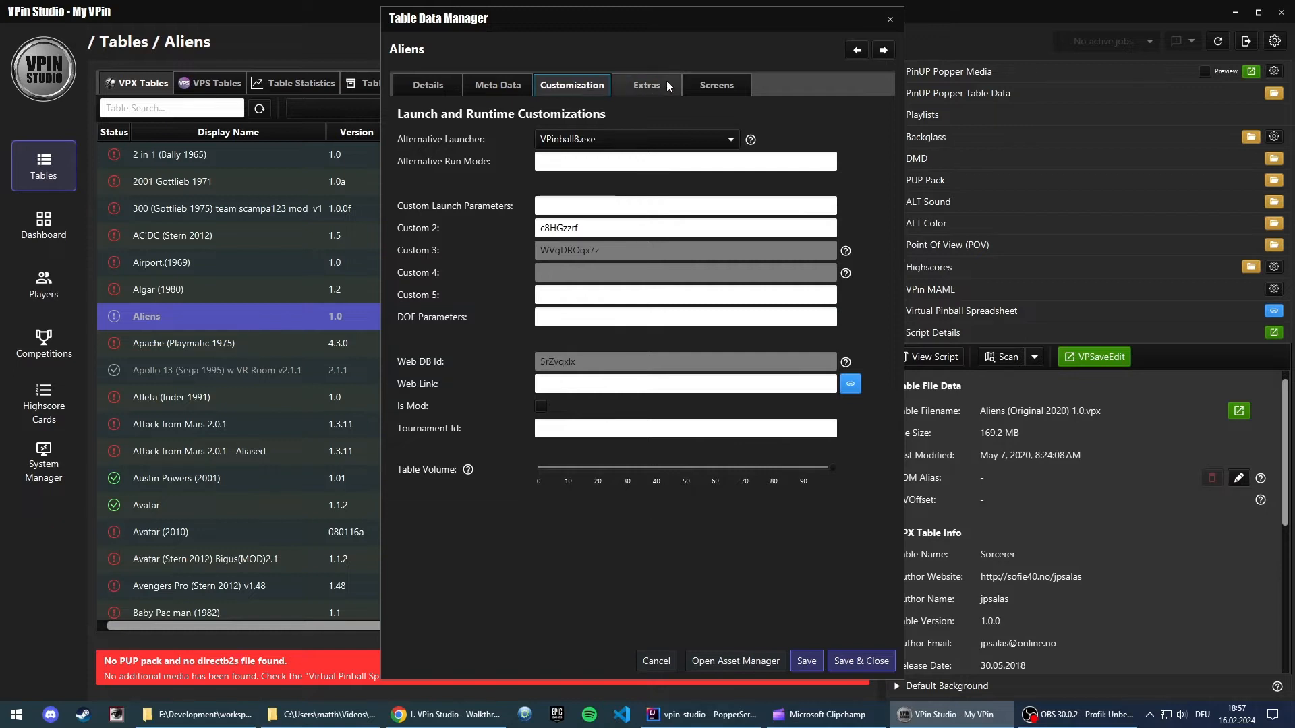
pyautogui.click(656, 90)
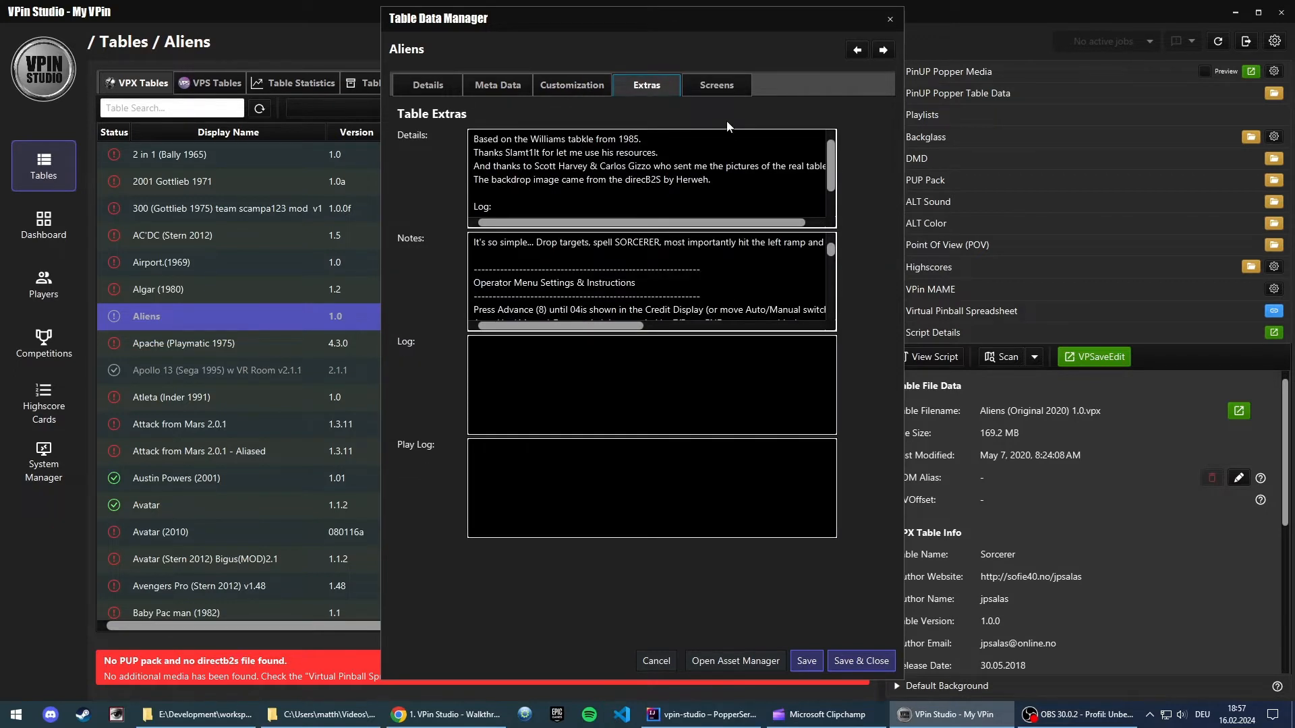
pyautogui.click(716, 86)
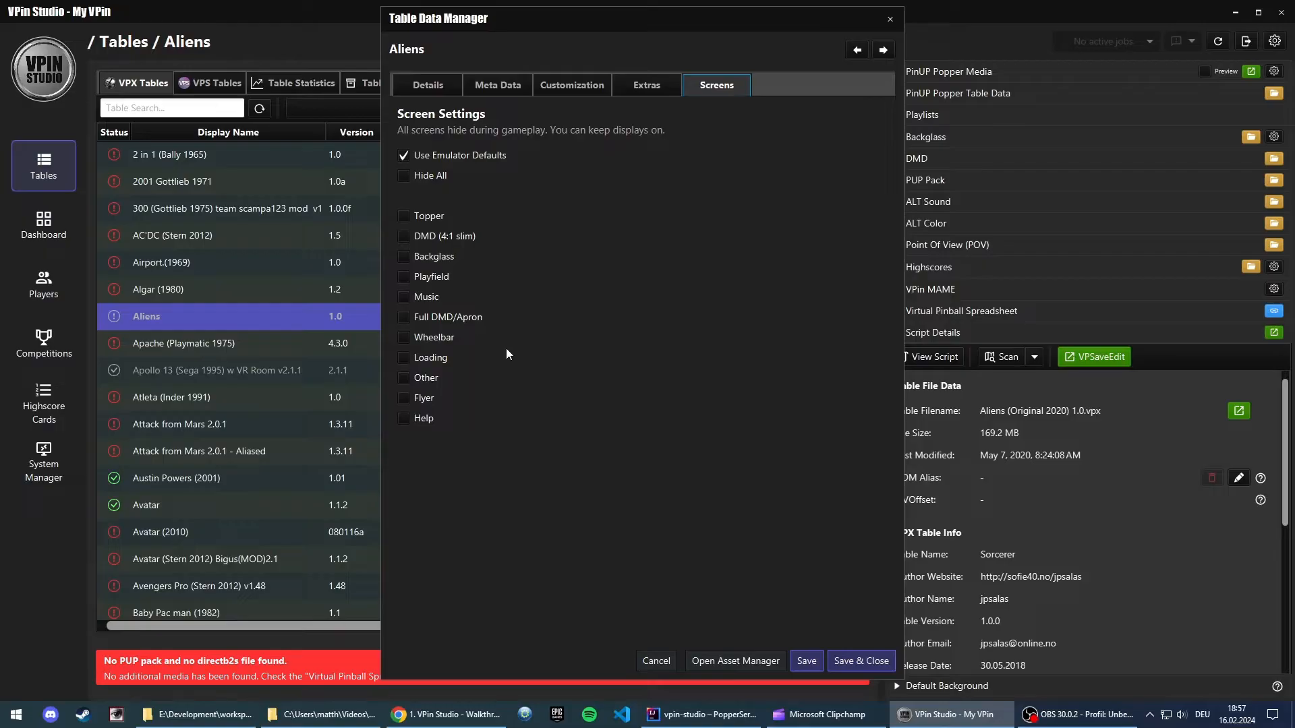
pyautogui.click(426, 84)
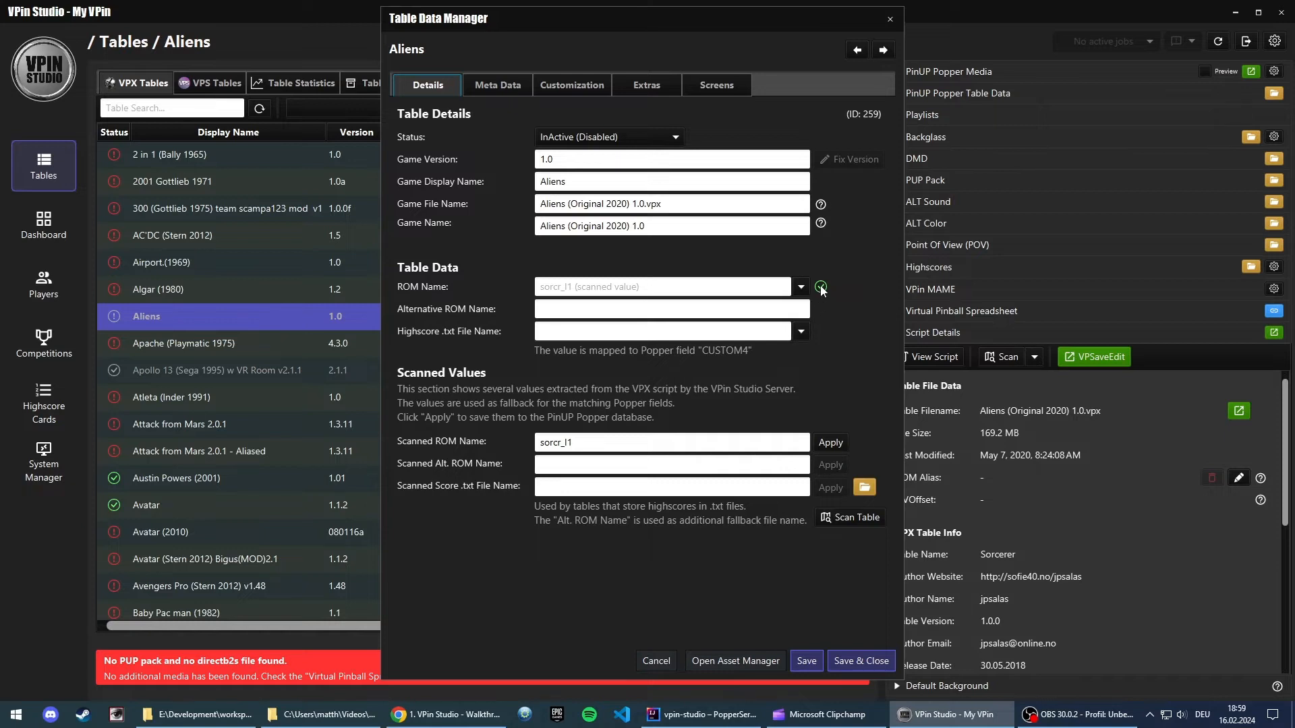
# - Check the selectable ROM names for Aliens, apply the scanned ROM name sorcr_l1, save, and close the table data
pyautogui.moveTo(821, 290)
pyautogui.click(801, 287)
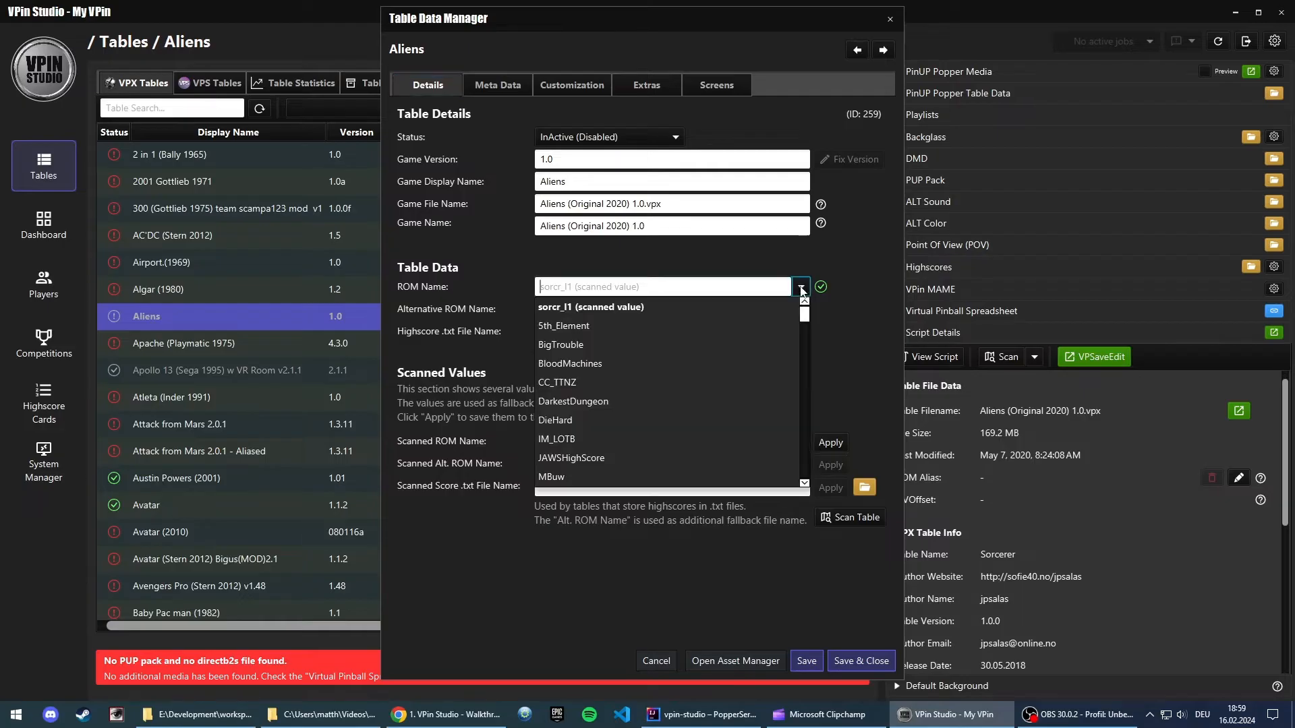
pyautogui.moveTo(806, 317)
pyautogui.mouseDown()
pyautogui.moveTo(812, 388)
pyautogui.moveTo(812, 299)
pyautogui.mouseUp()
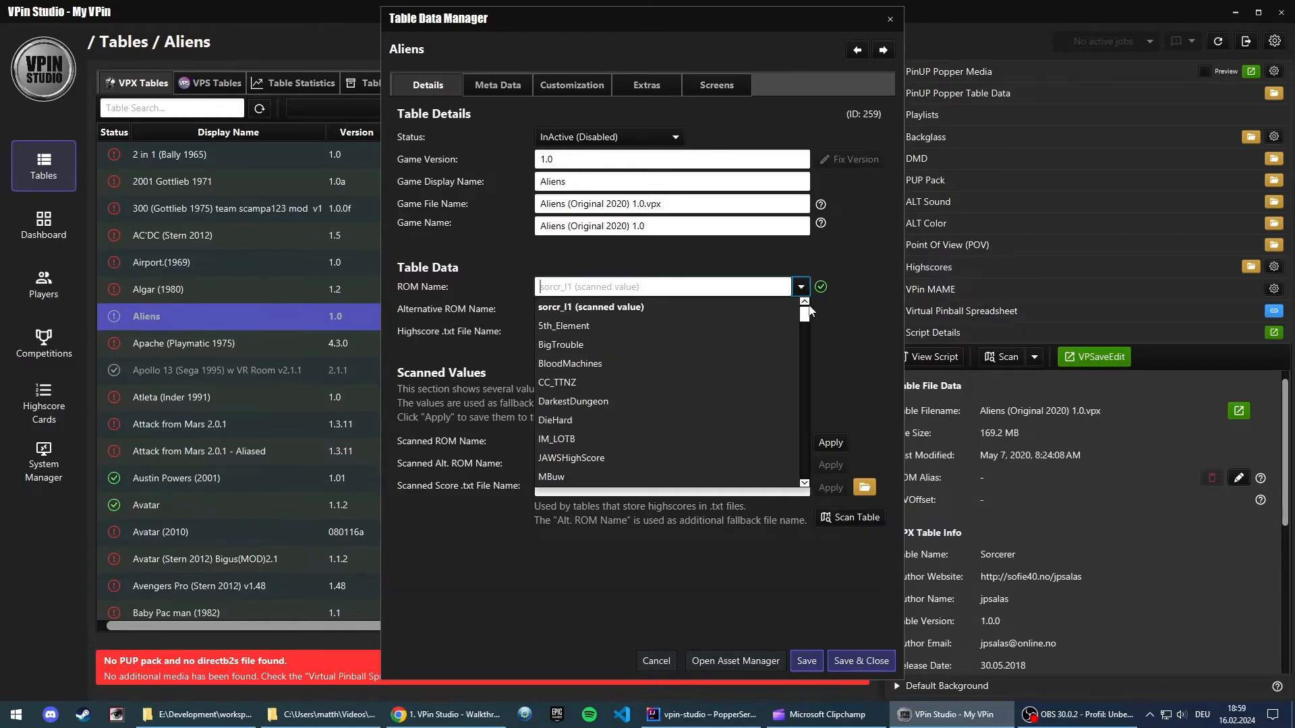
pyautogui.click(834, 269)
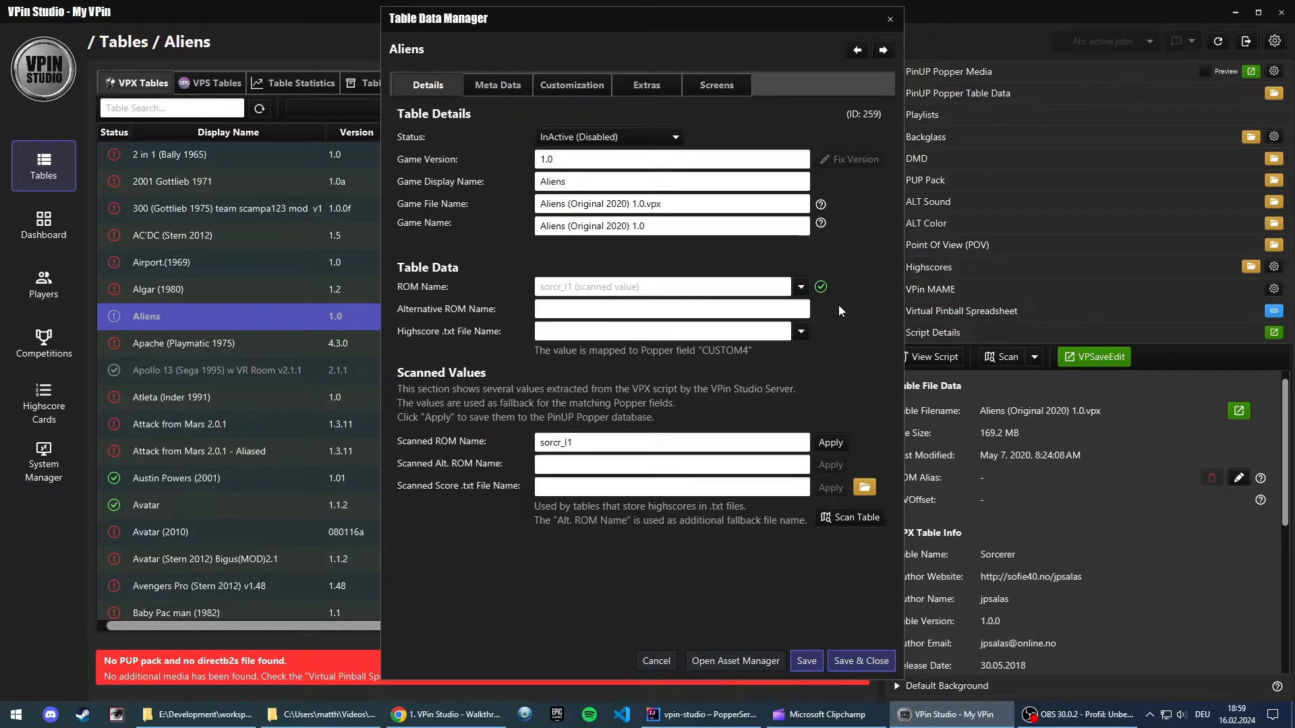
pyautogui.click(833, 444)
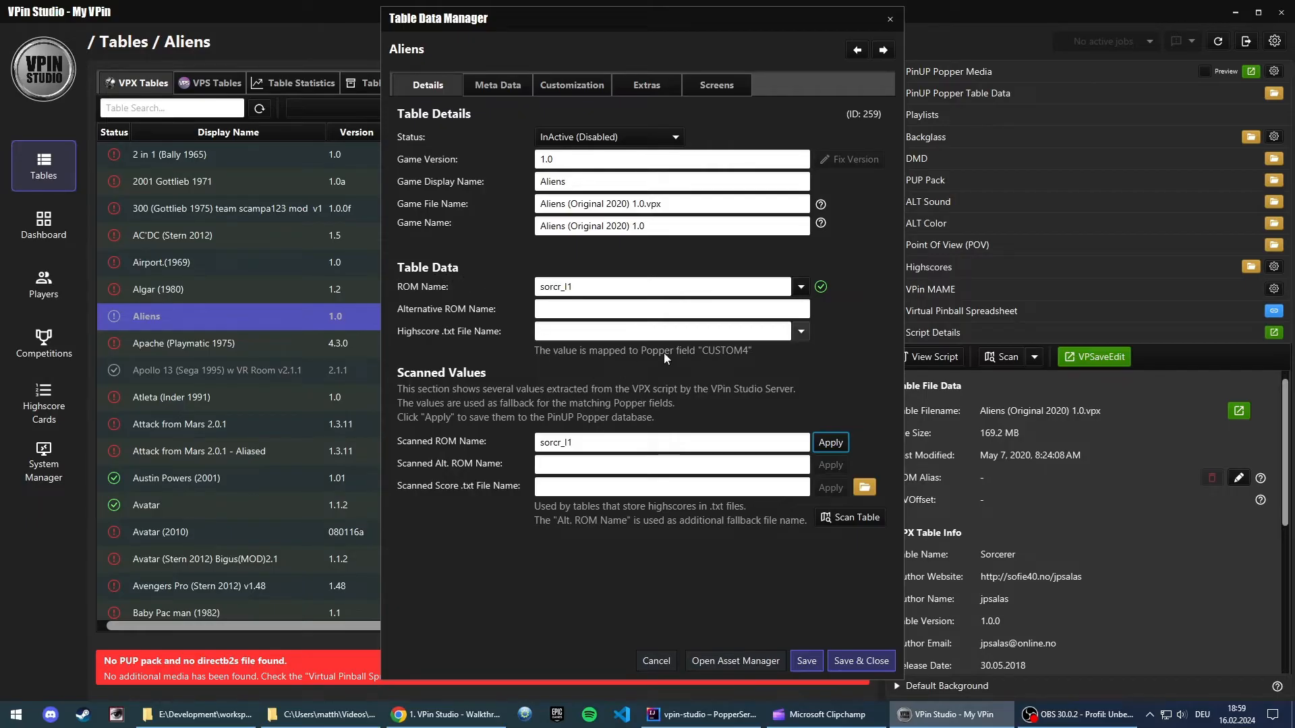
pyautogui.click(808, 664)
pyautogui.click(655, 661)
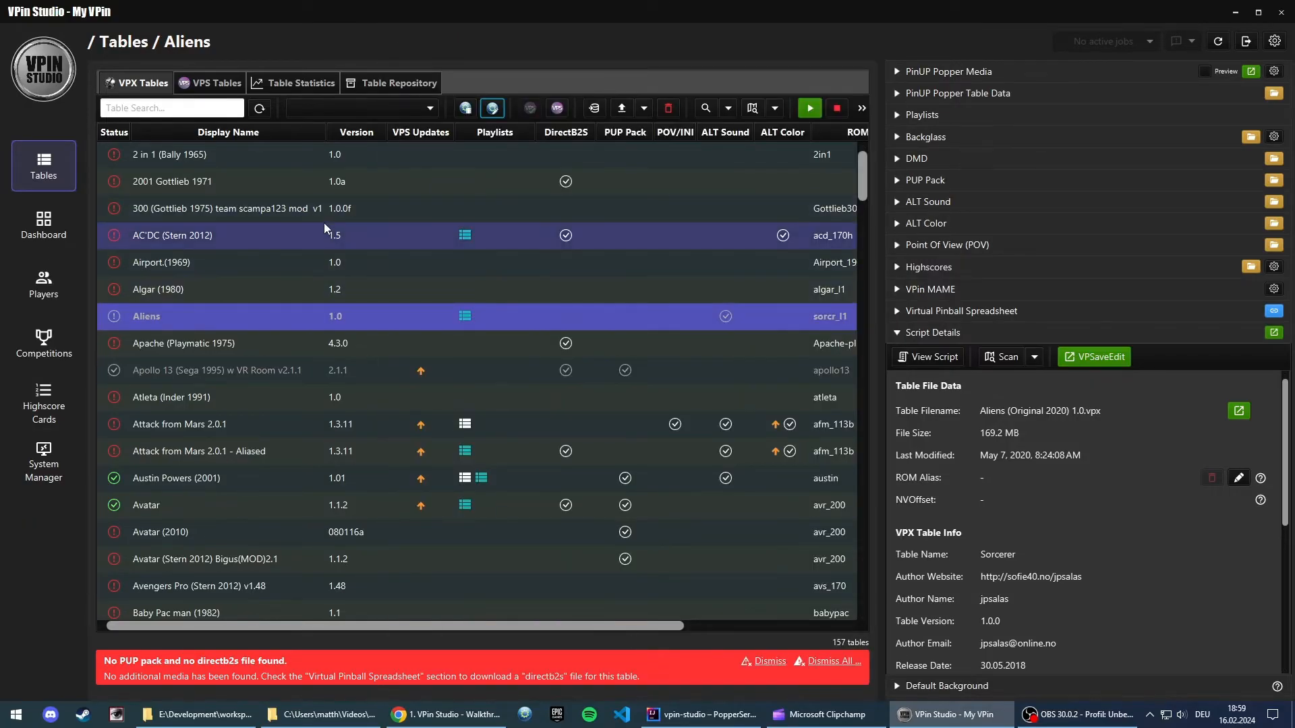
# - Open the table data of 2 in 1 (Bally 1965), apply the scanned score file name 2in1.txt and save
pyautogui.doubleClick(290, 156)
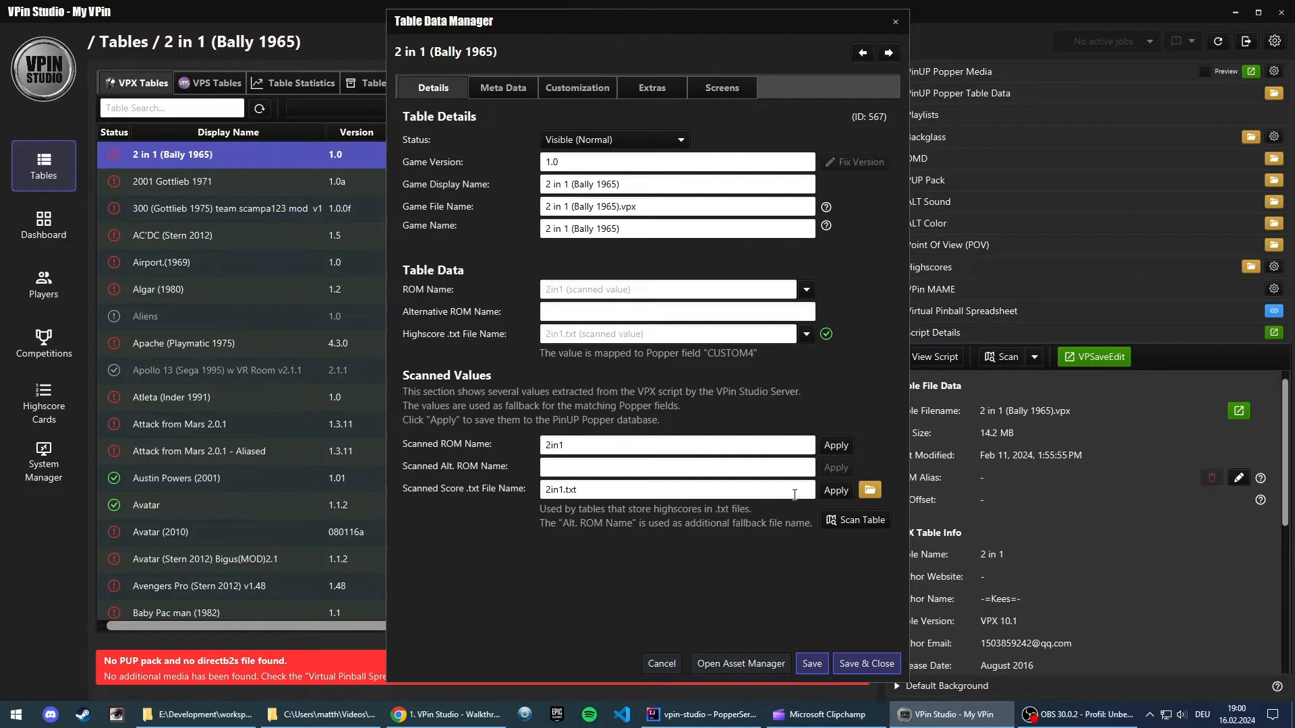
pyautogui.click(834, 491)
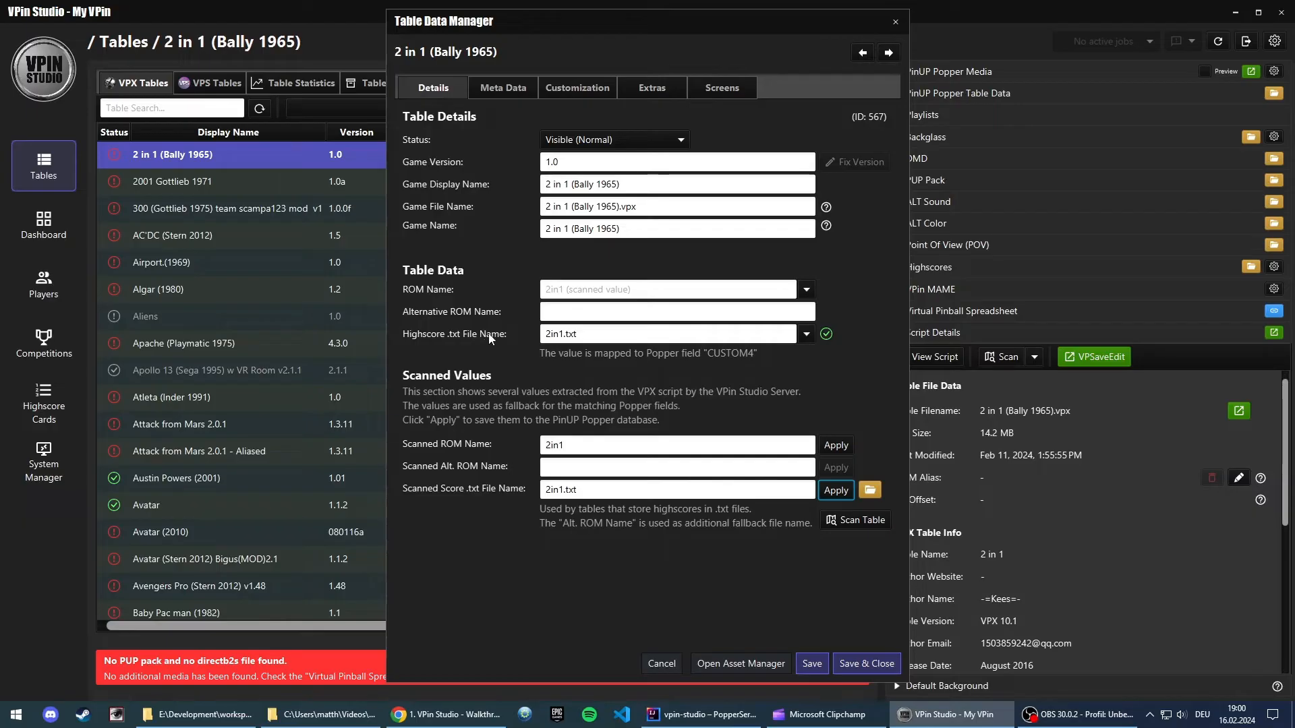
pyautogui.click(803, 666)
# - Match 2 in 1 (Bally 1965) to the spreadsheet entry Alien 2 | Original (2023) with its Reskin of Rat Fink table version in the meta data
pyautogui.click(520, 95)
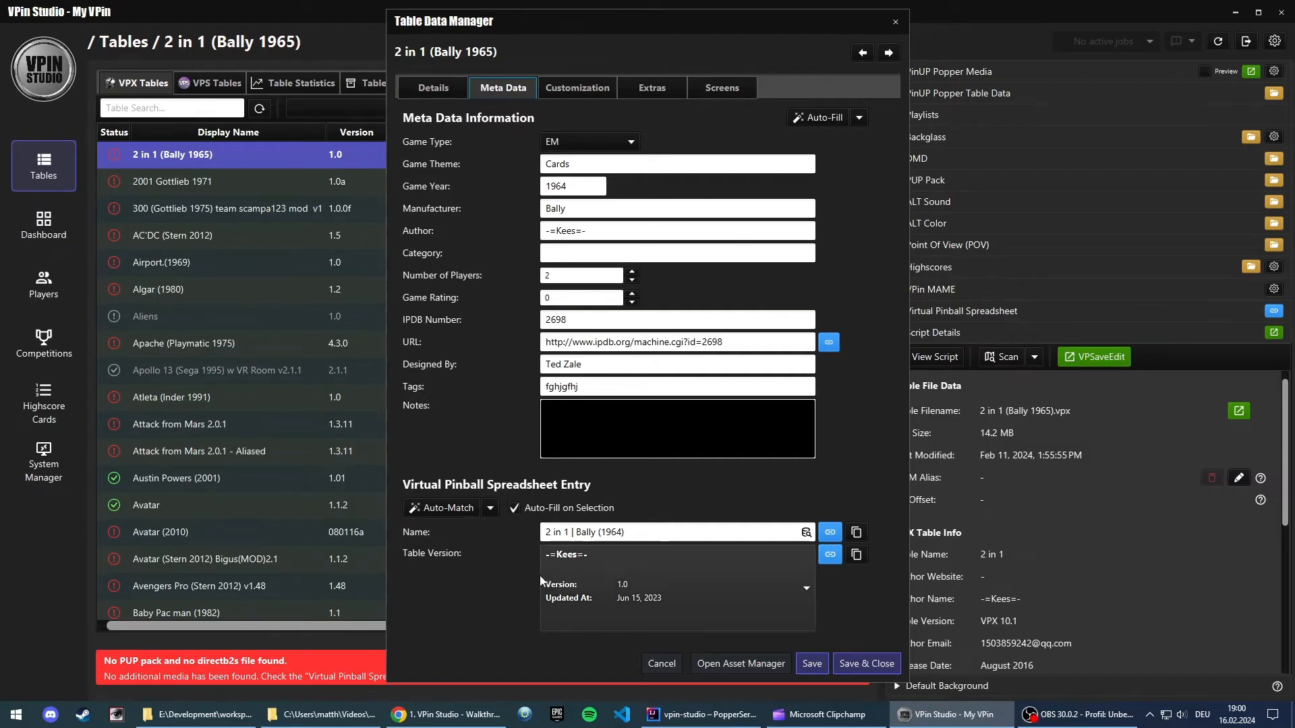
pyautogui.tripleClick(634, 532)
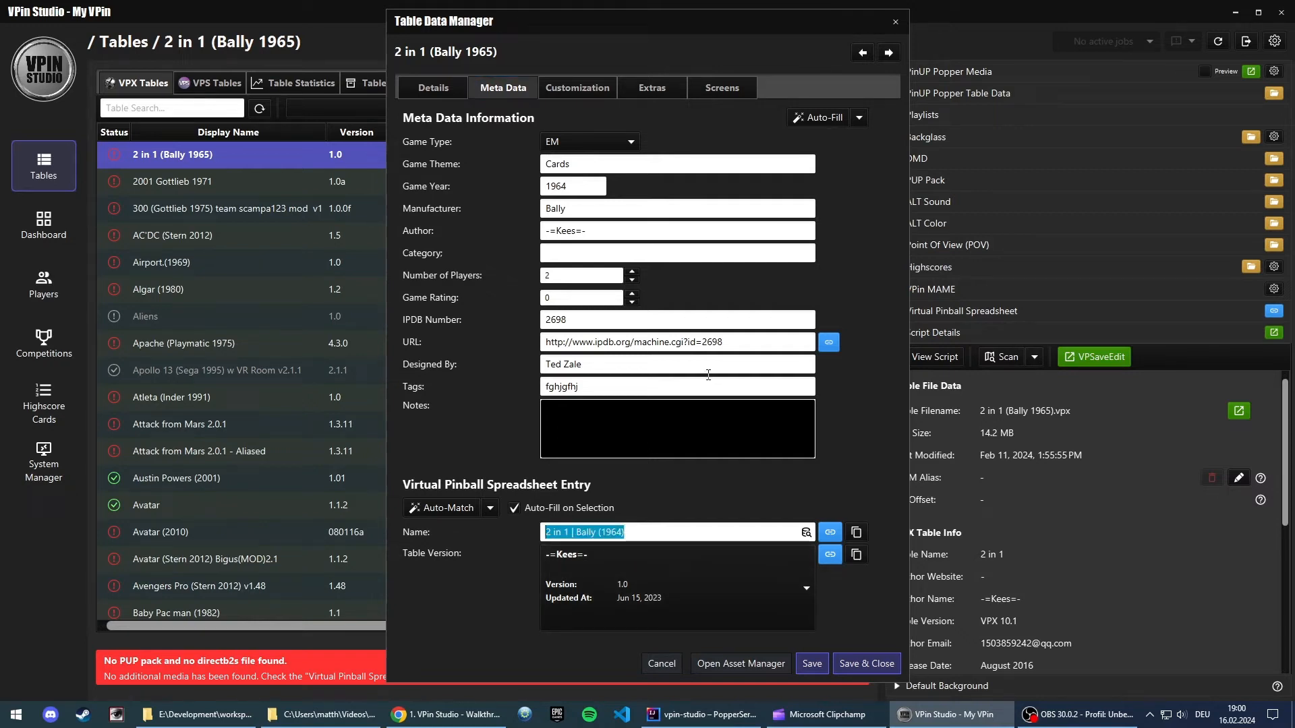
pyautogui.write('Sö')
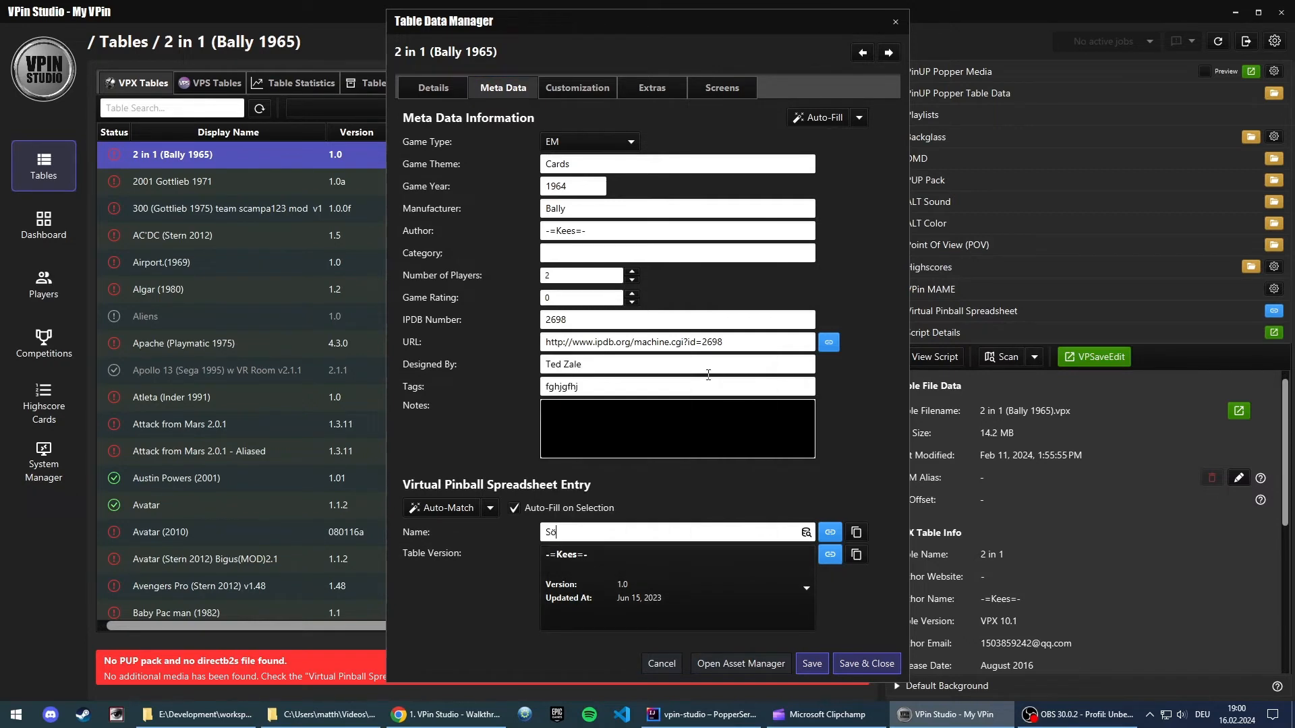
pyautogui.press('BackSpace')
pyautogui.press('BackSpace')
pyautogui.write('S')
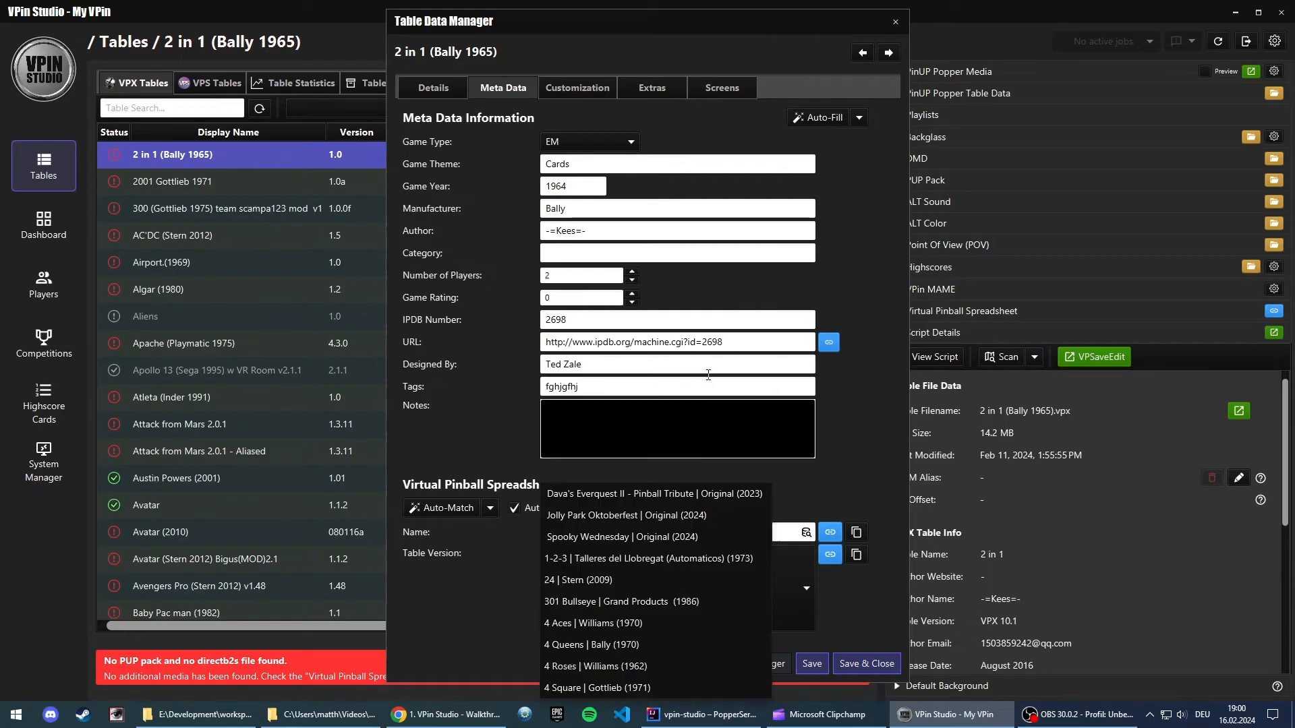
pyautogui.write('hc')
pyautogui.press('BackSpace')
pyautogui.press('BackSpace')
pyautogui.press('BackSpace')
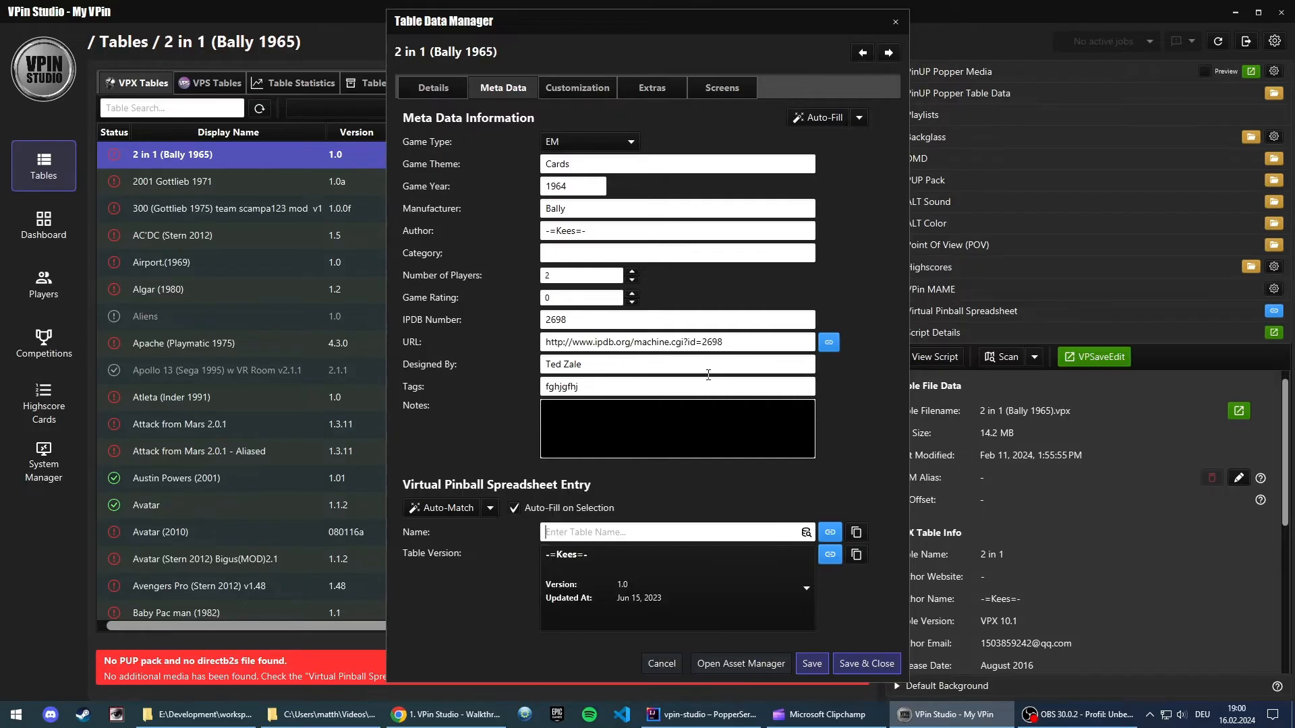
pyautogui.write('Ali')
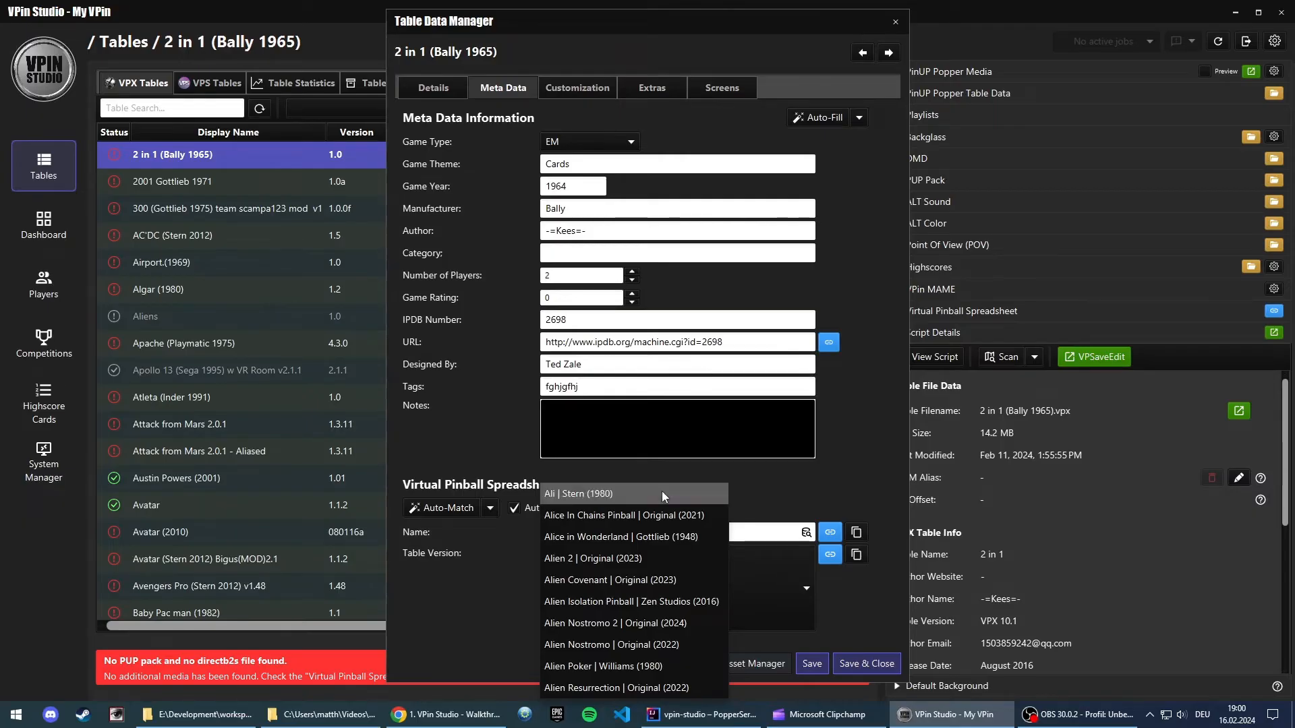
pyautogui.click(645, 559)
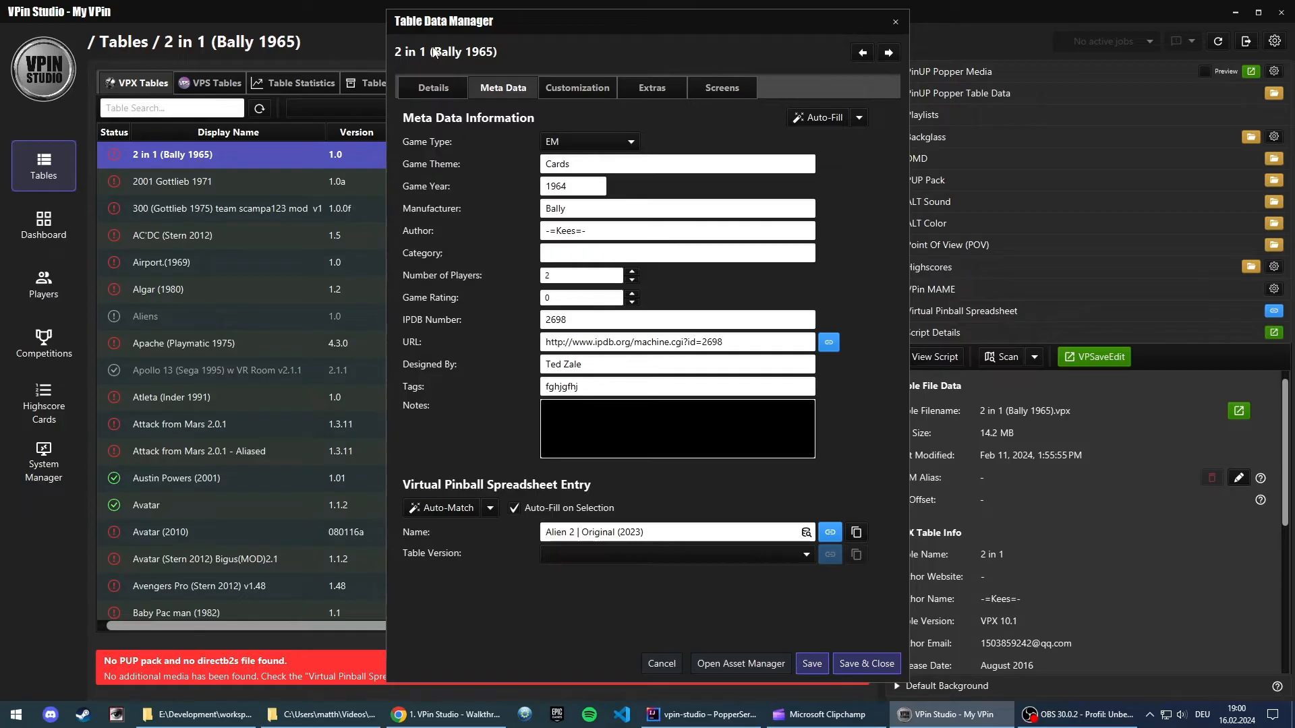
pyautogui.click(572, 556)
pyautogui.click(593, 615)
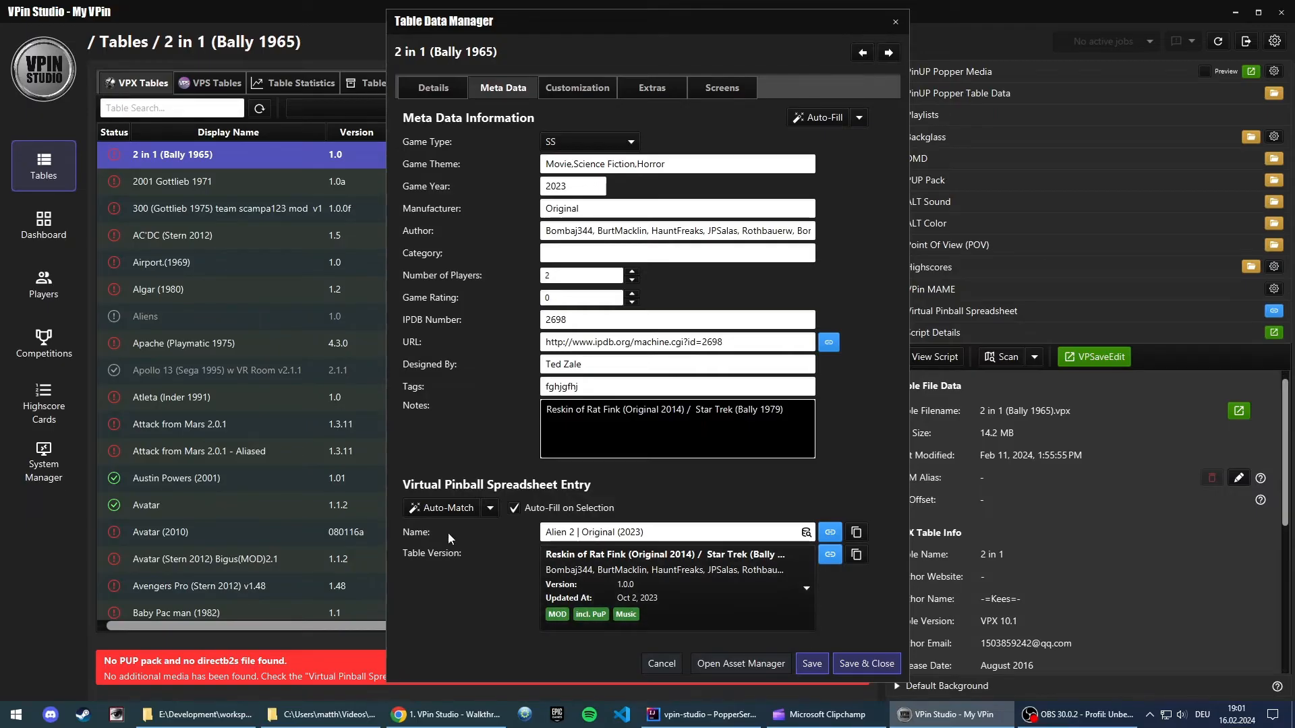
# - Auto-match the table's spreadsheet entry, check the additional auto-match and auto-fill options, and close the table data without saving
pyautogui.click(452, 512)
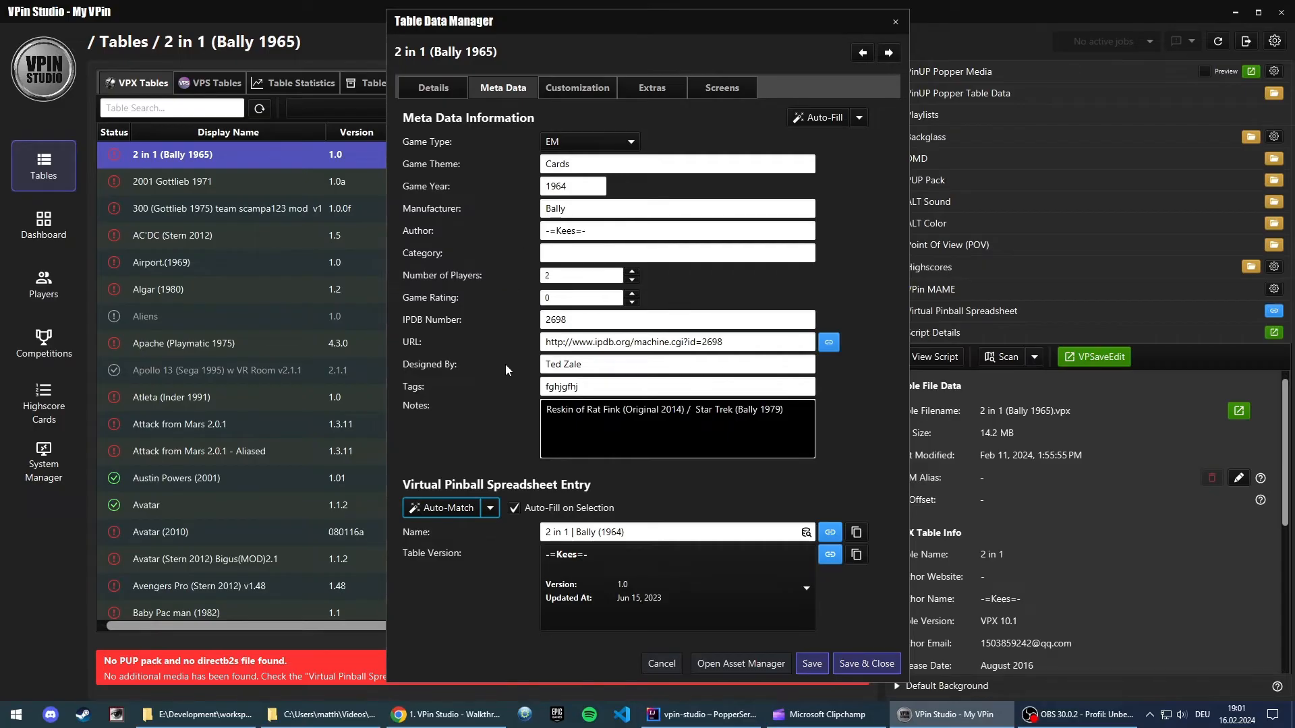
pyautogui.click(490, 508)
pyautogui.click(860, 117)
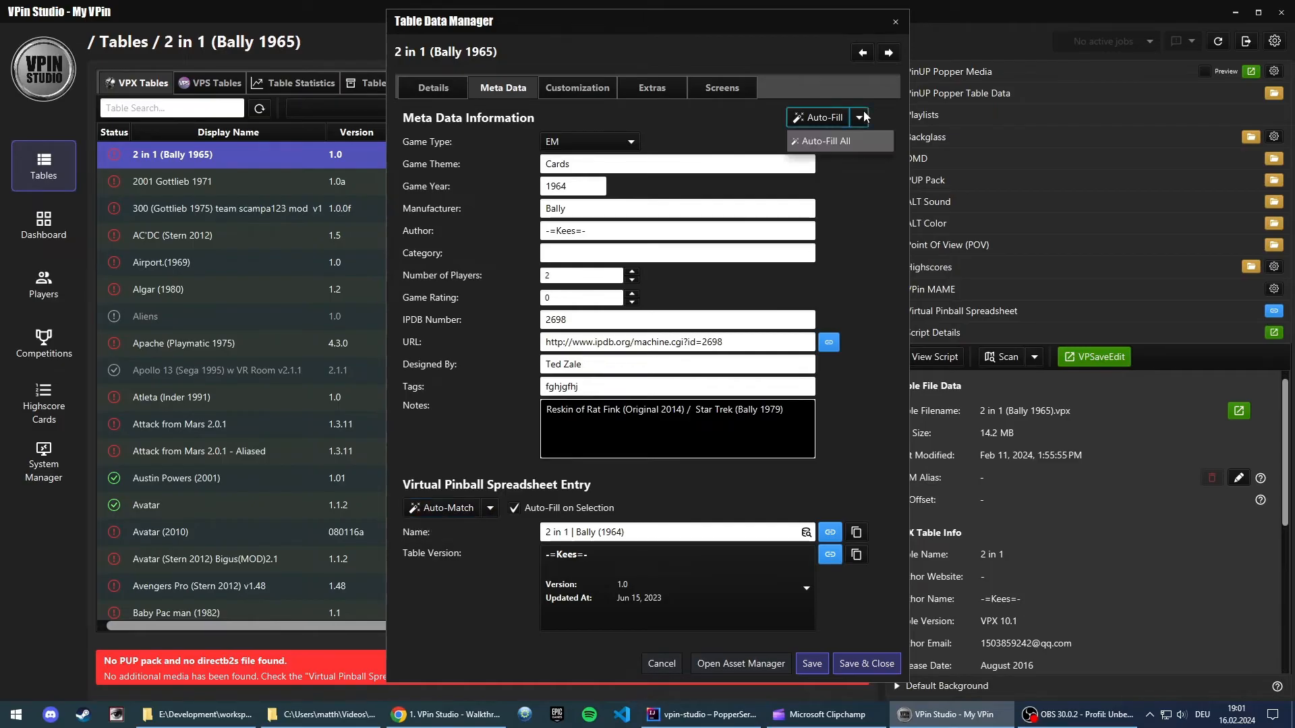
pyautogui.click(863, 173)
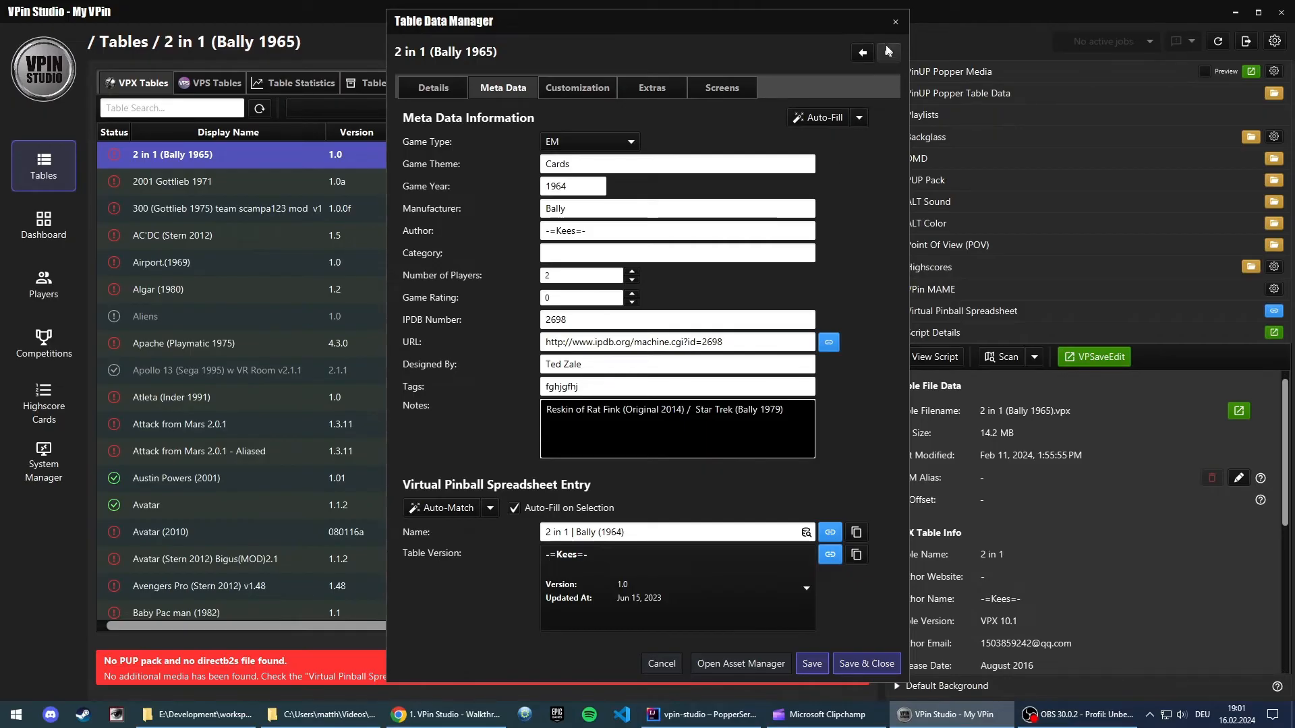
pyautogui.click(896, 23)
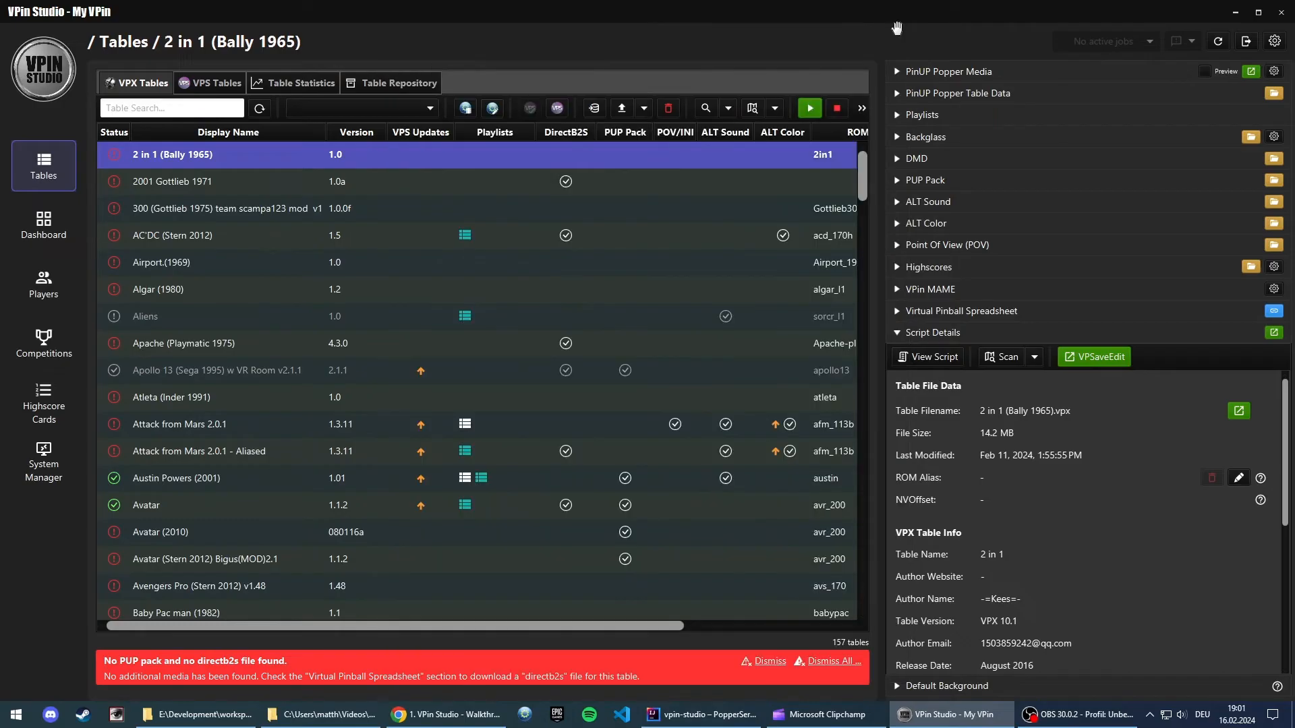
# - Review the table data mapping in the server preferences, including the highscore file name's field choices, and close the preferences
pyautogui.click(1273, 41)
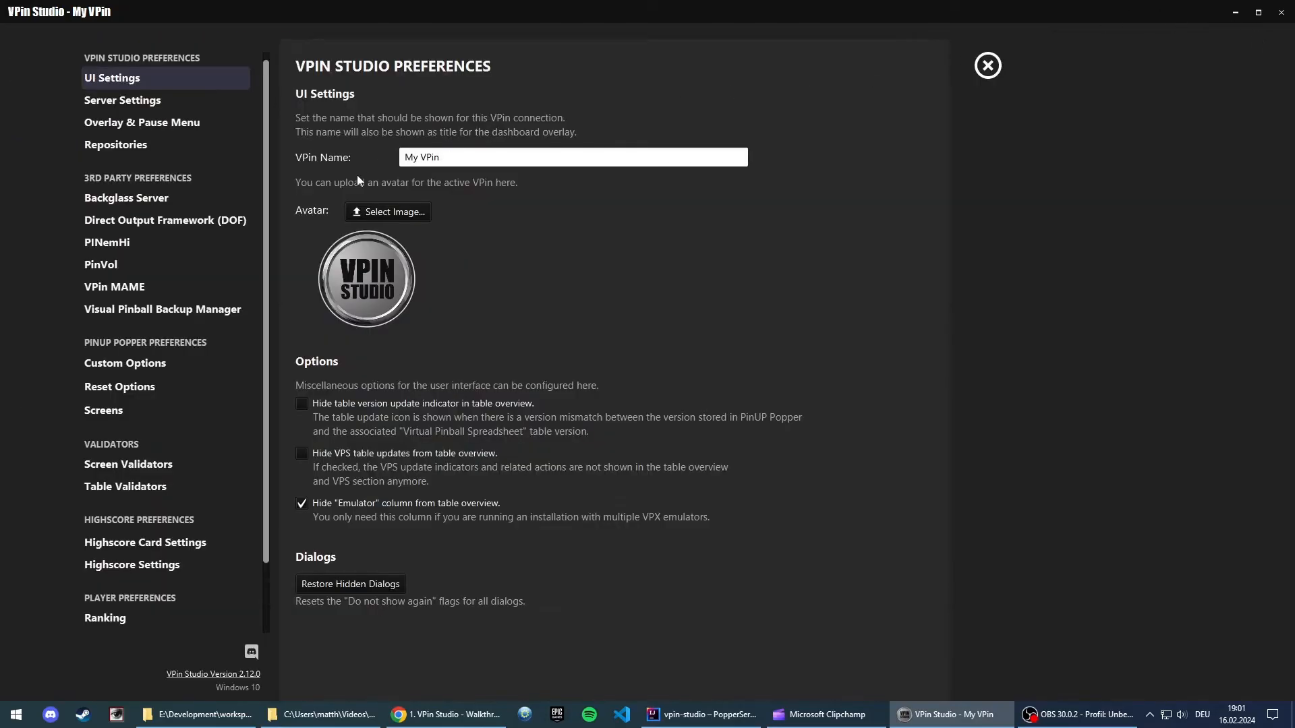
pyautogui.click(138, 102)
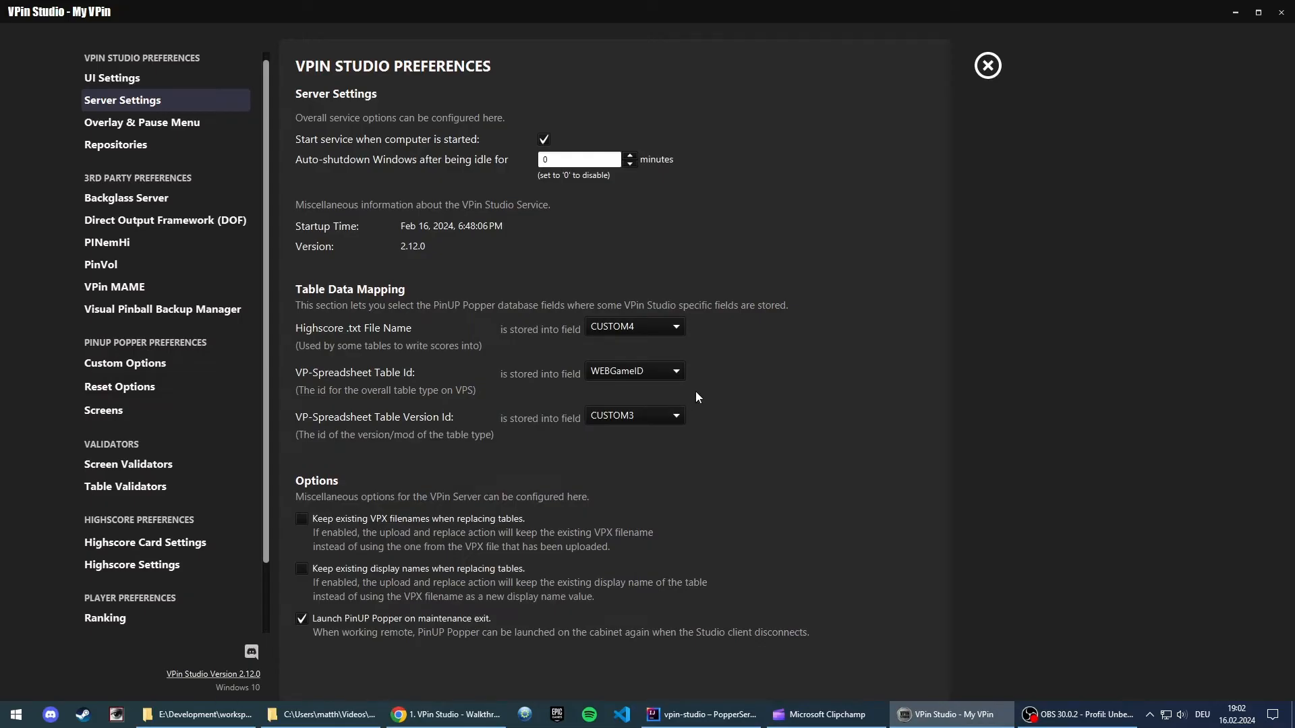
pyautogui.click(653, 327)
pyautogui.click(707, 339)
pyautogui.click(988, 66)
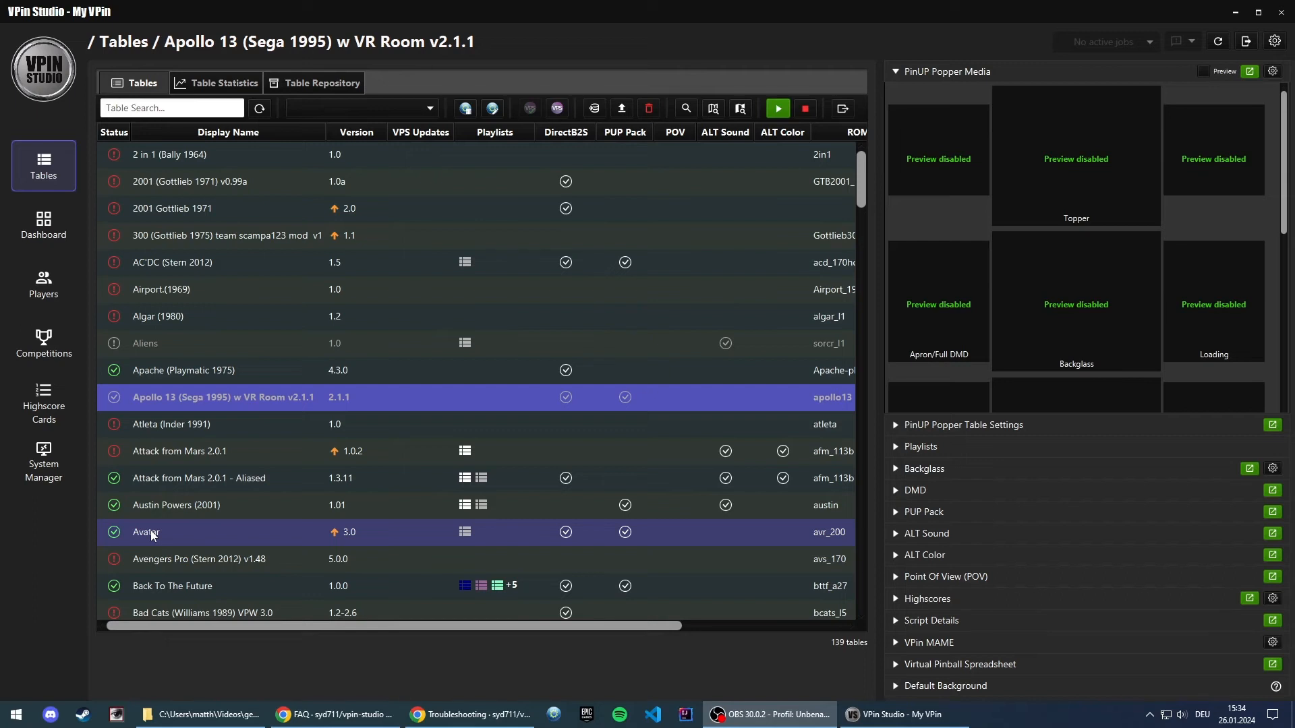
# - Inspect the PinUP Popper media slots of Apollo 13 (Sega 1995) and enable the media preview
pyautogui.moveTo(1002, 124)
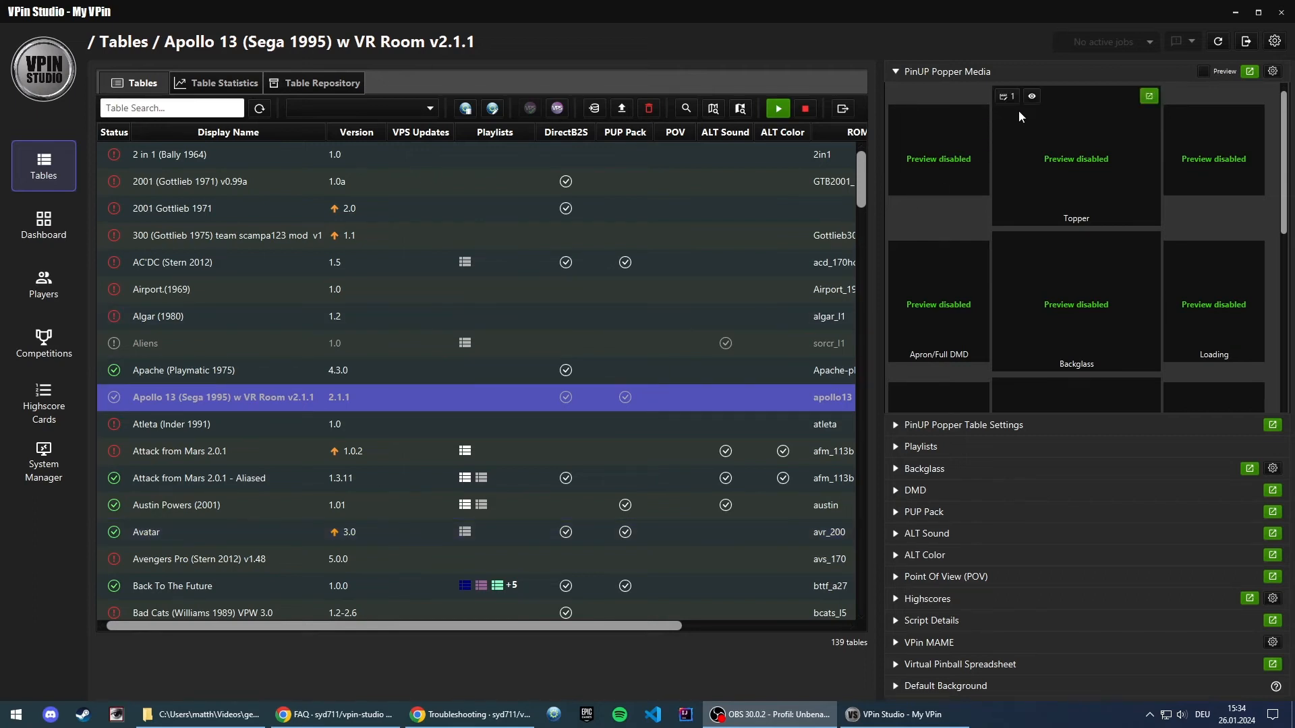
pyautogui.moveTo(1128, 243)
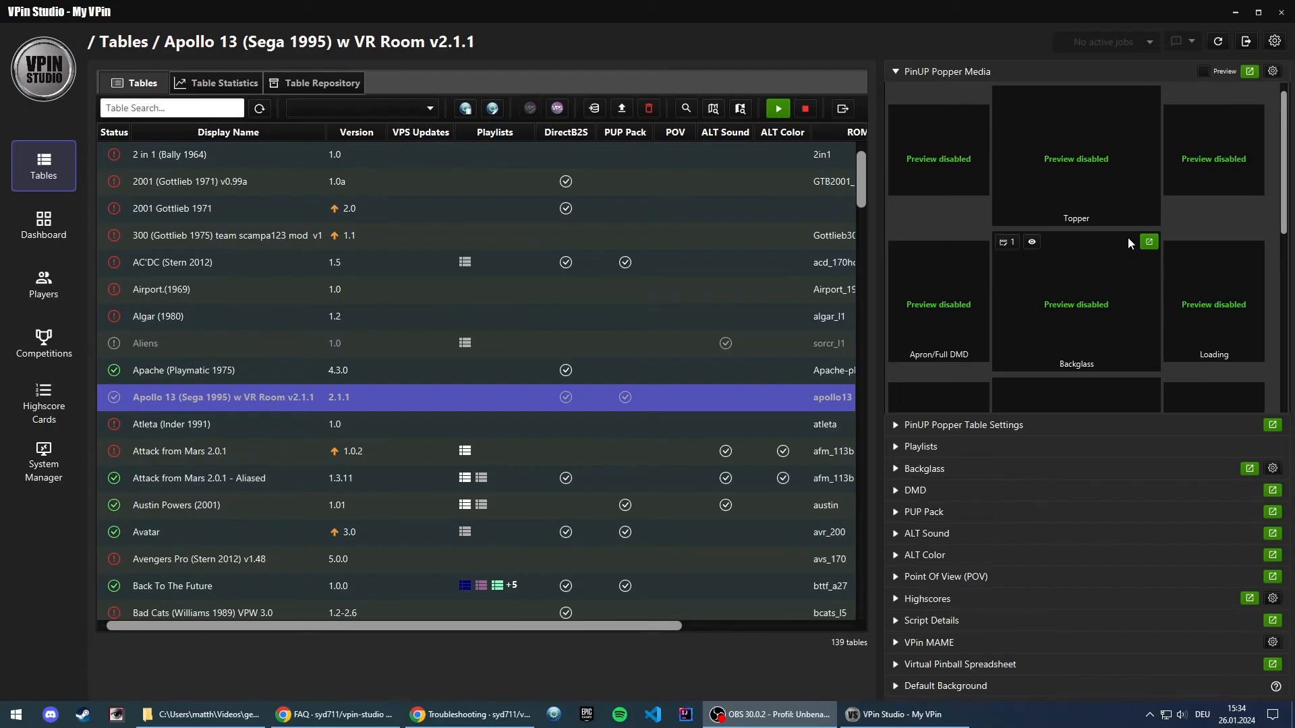
pyautogui.click(1284, 108)
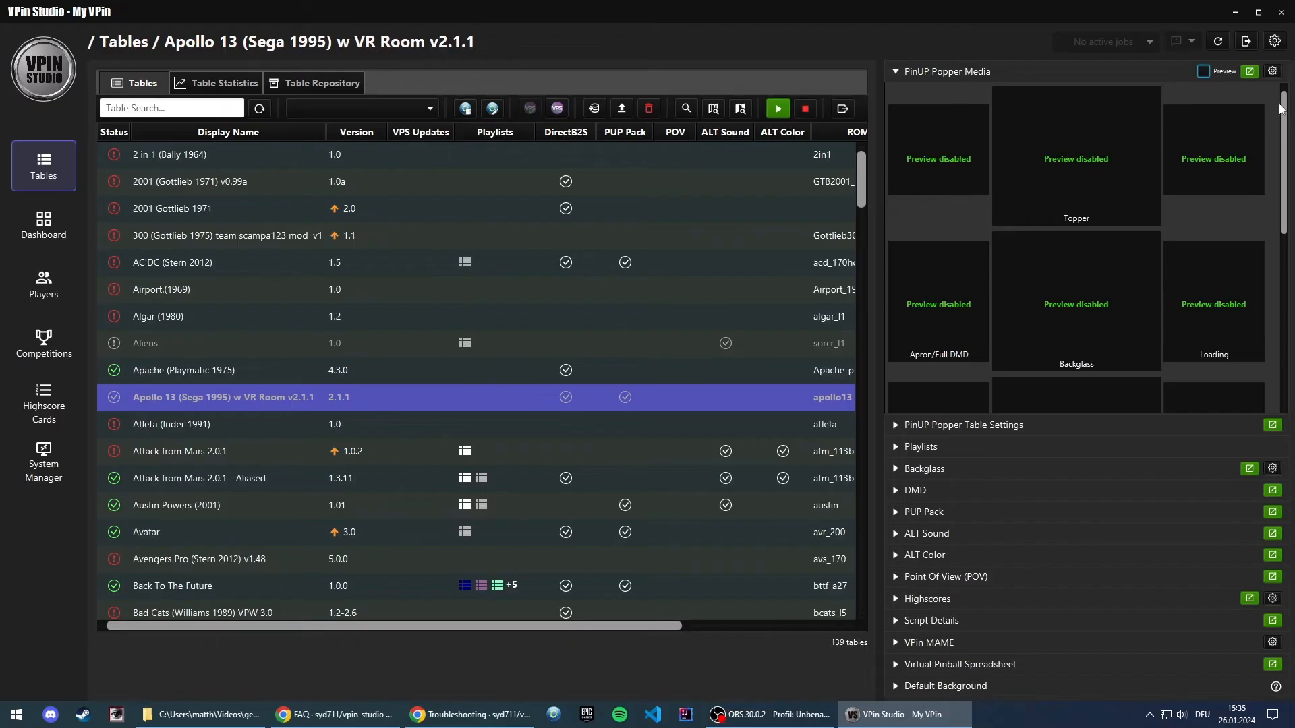
pyautogui.moveTo(1097, 189)
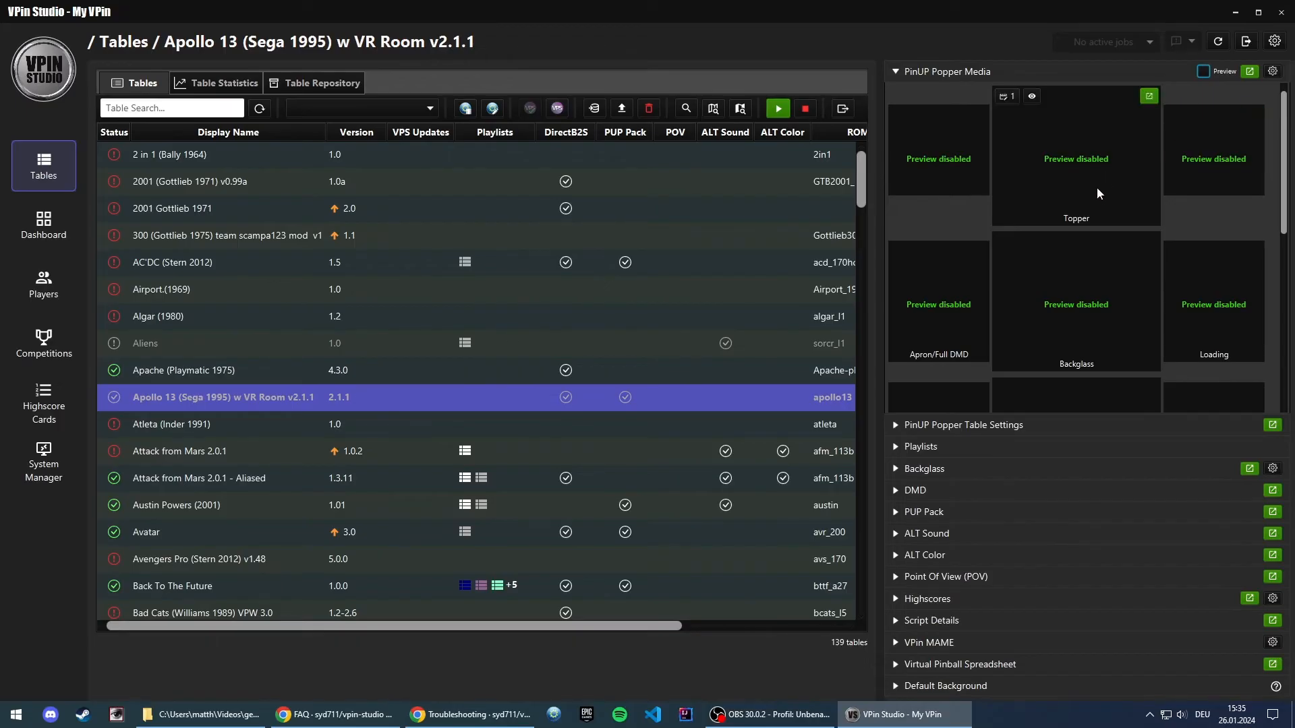
pyautogui.click(1204, 71)
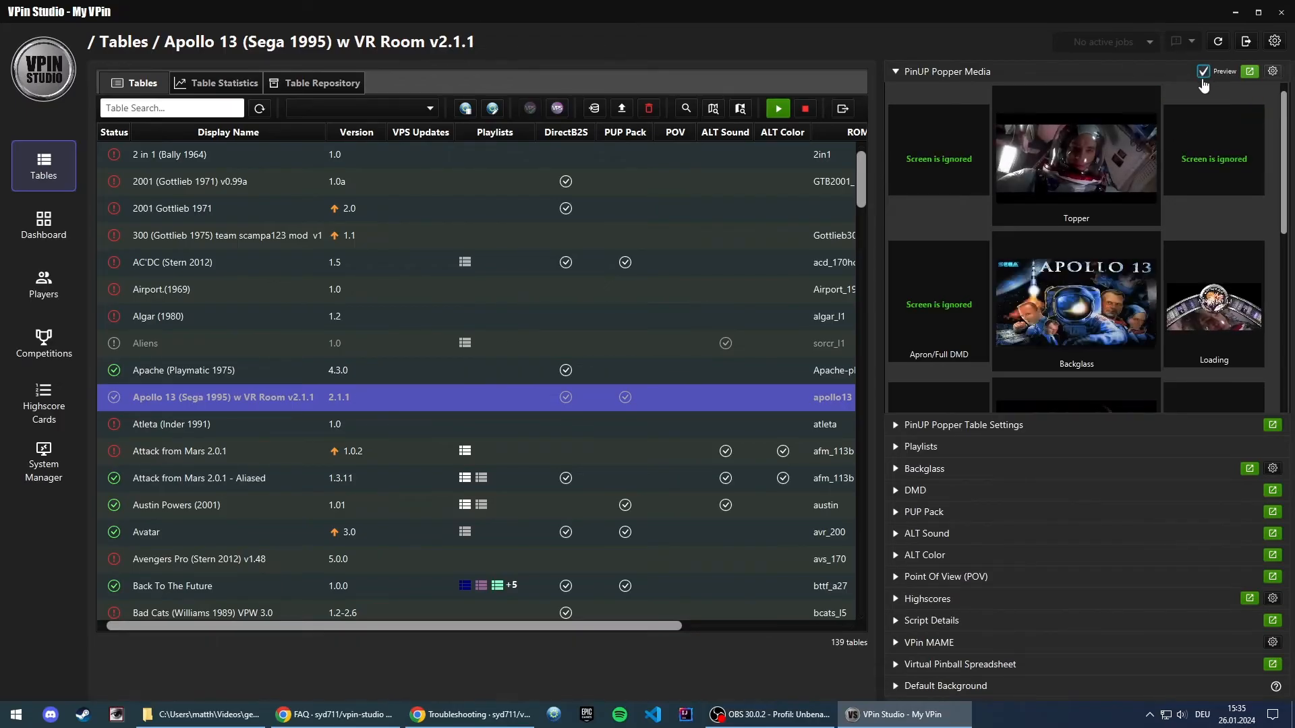
pyautogui.moveTo(1286, 126)
pyautogui.mouseDown()
pyautogui.moveTo(1285, 308)
pyautogui.moveTo(1291, 132)
pyautogui.mouseUp()
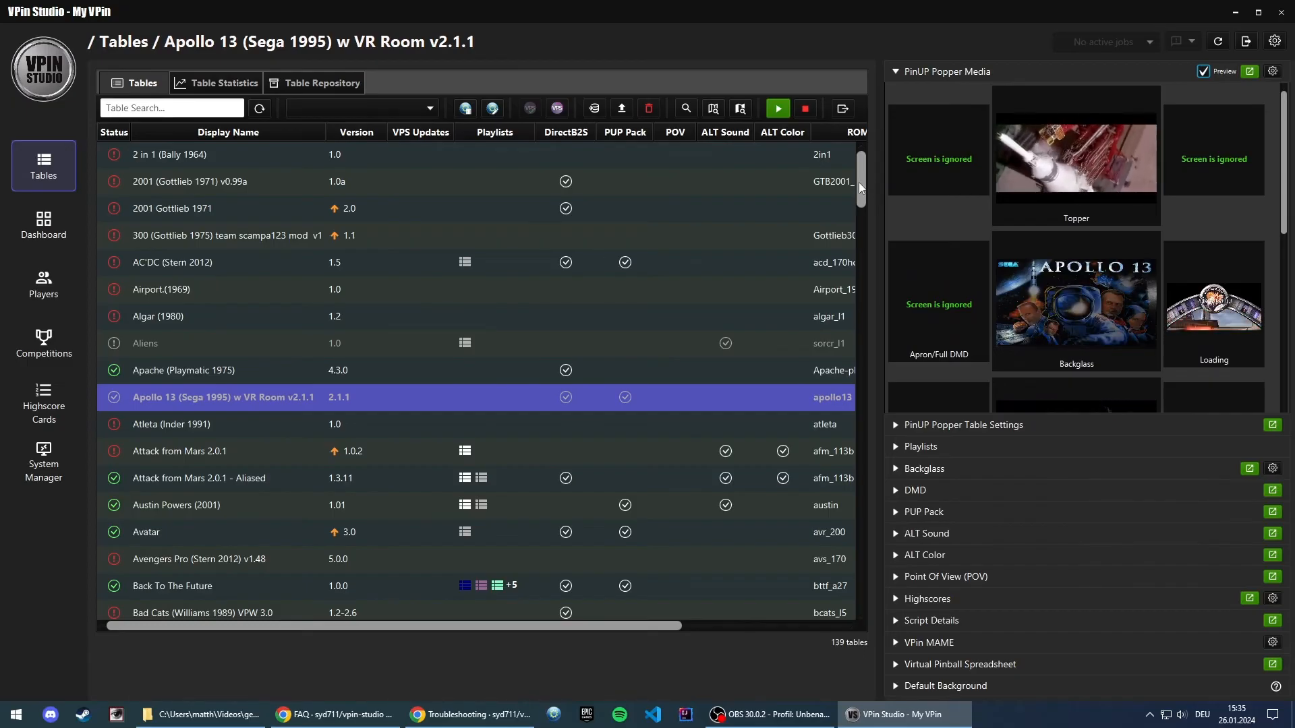
# - Select the Congo (1995) table and examine its PinUP Popper media slots
pyautogui.moveTo(859, 182); pyautogui.dragTo(884, 246)
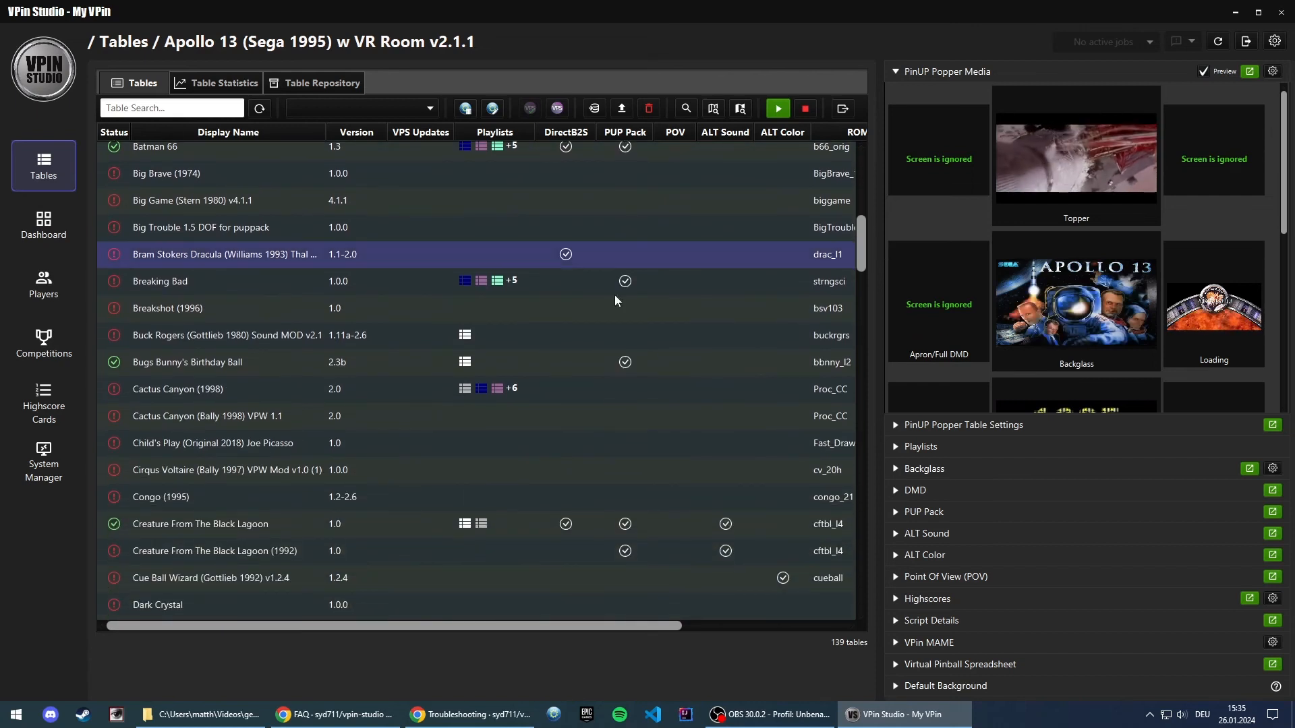
pyautogui.click(234, 500)
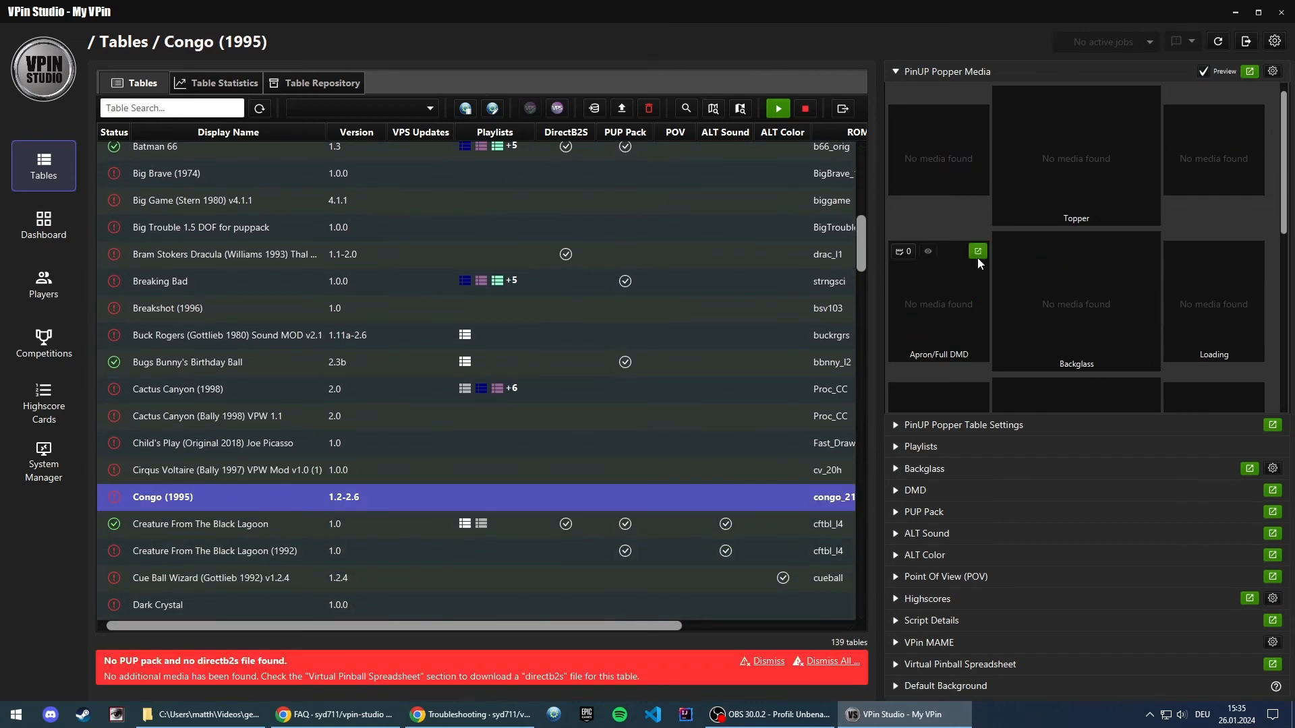
pyautogui.moveTo(1287, 133)
pyautogui.mouseDown()
pyautogui.moveTo(1287, 265)
pyautogui.moveTo(1282, 120)
pyautogui.mouseUp()
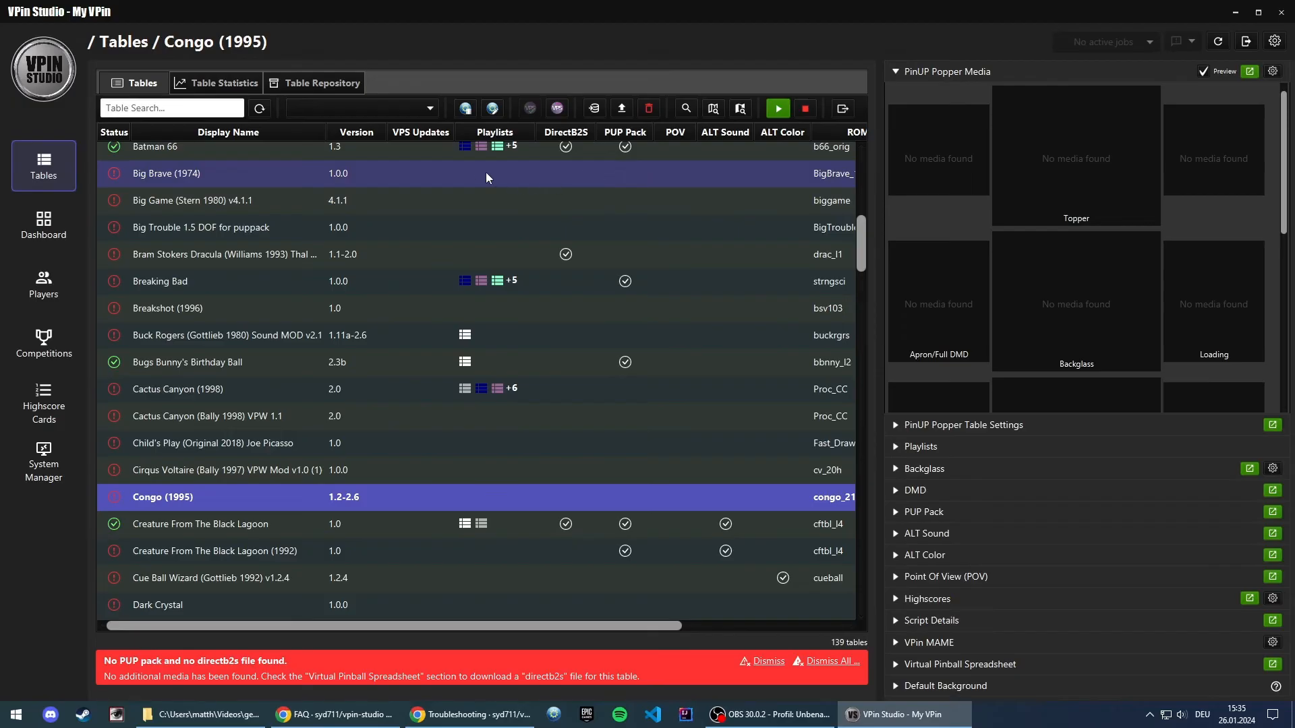
# - Open the Asset Manager for Congo (1995), compare wheel image previews, and download Congo (Williams 1995).png from VisualPinball/Calium
pyautogui.click(465, 110)
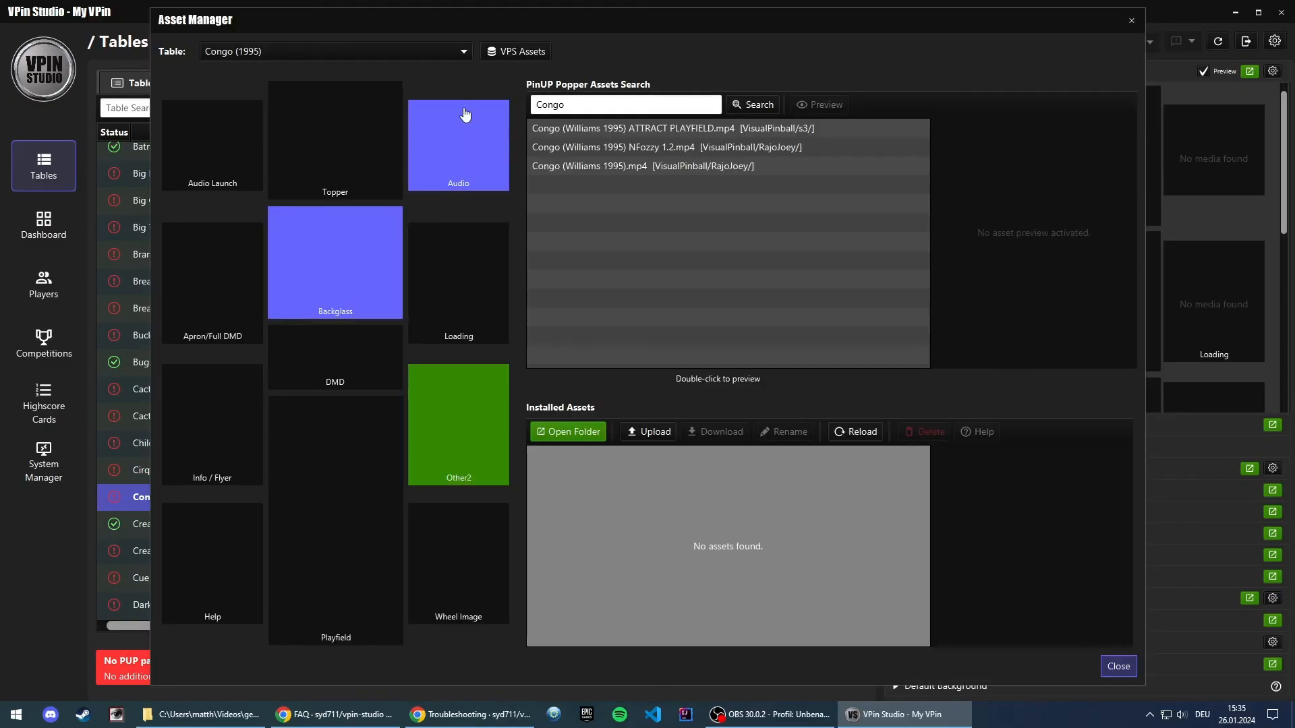
pyautogui.moveTo(472, 17); pyautogui.dragTo(443, 20)
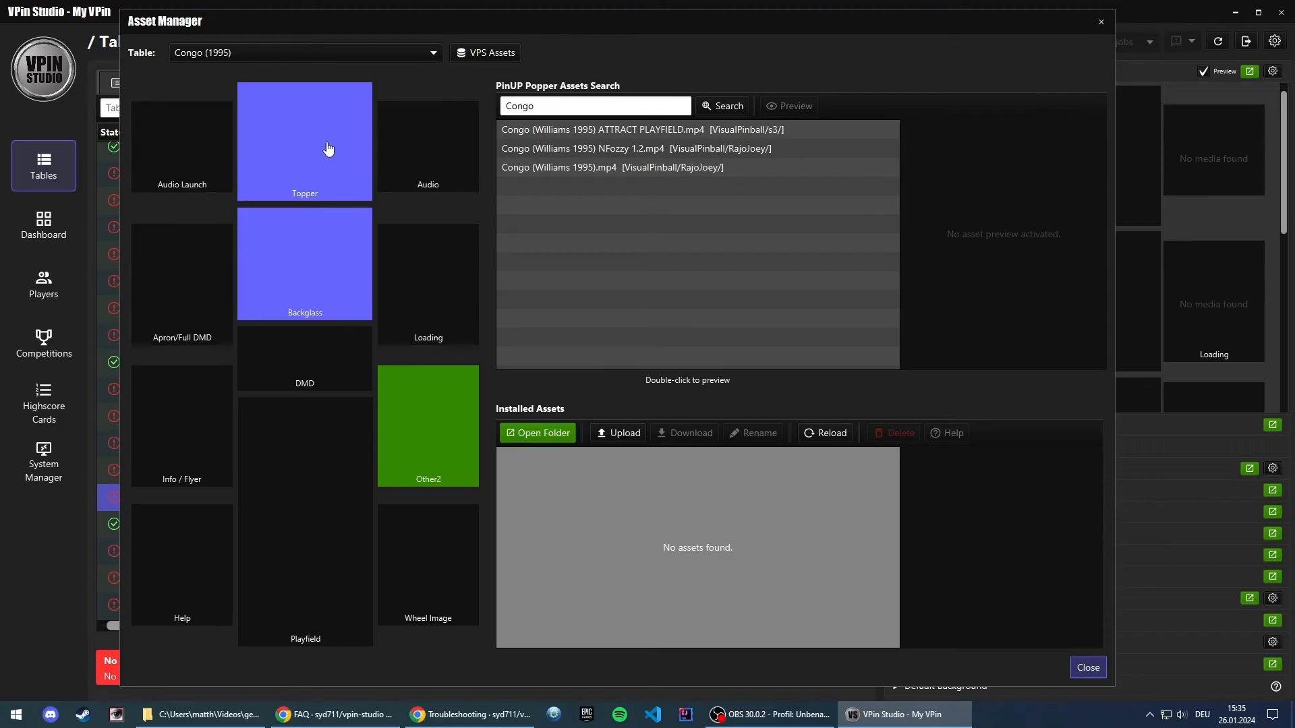
pyautogui.click(436, 572)
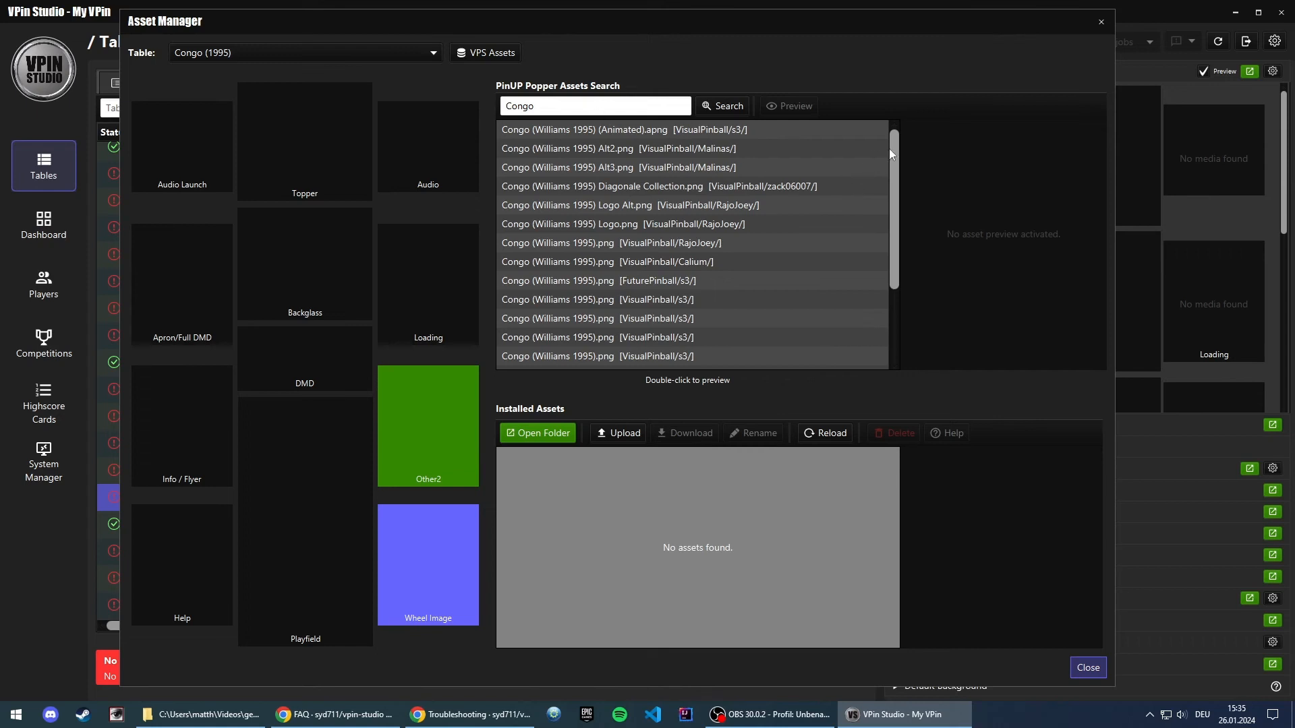
pyautogui.moveTo(891, 151); pyautogui.dragTo(908, 236)
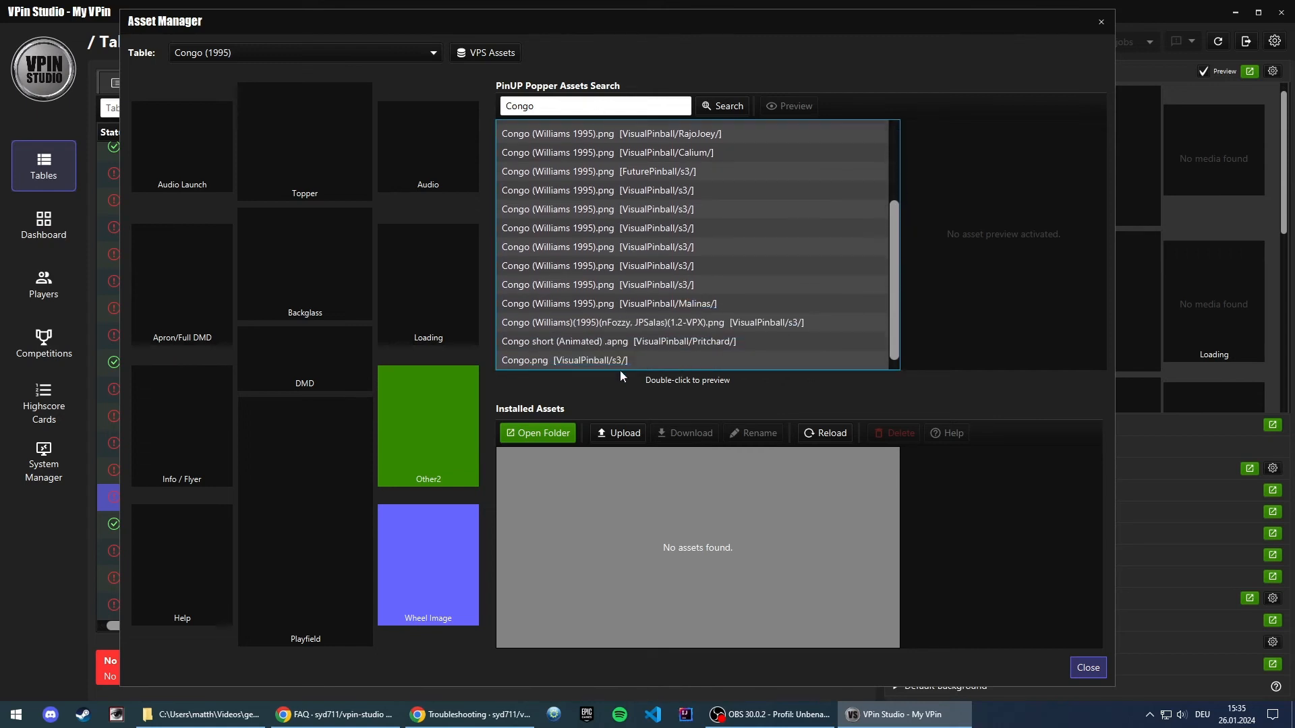
pyautogui.doubleClick(672, 302)
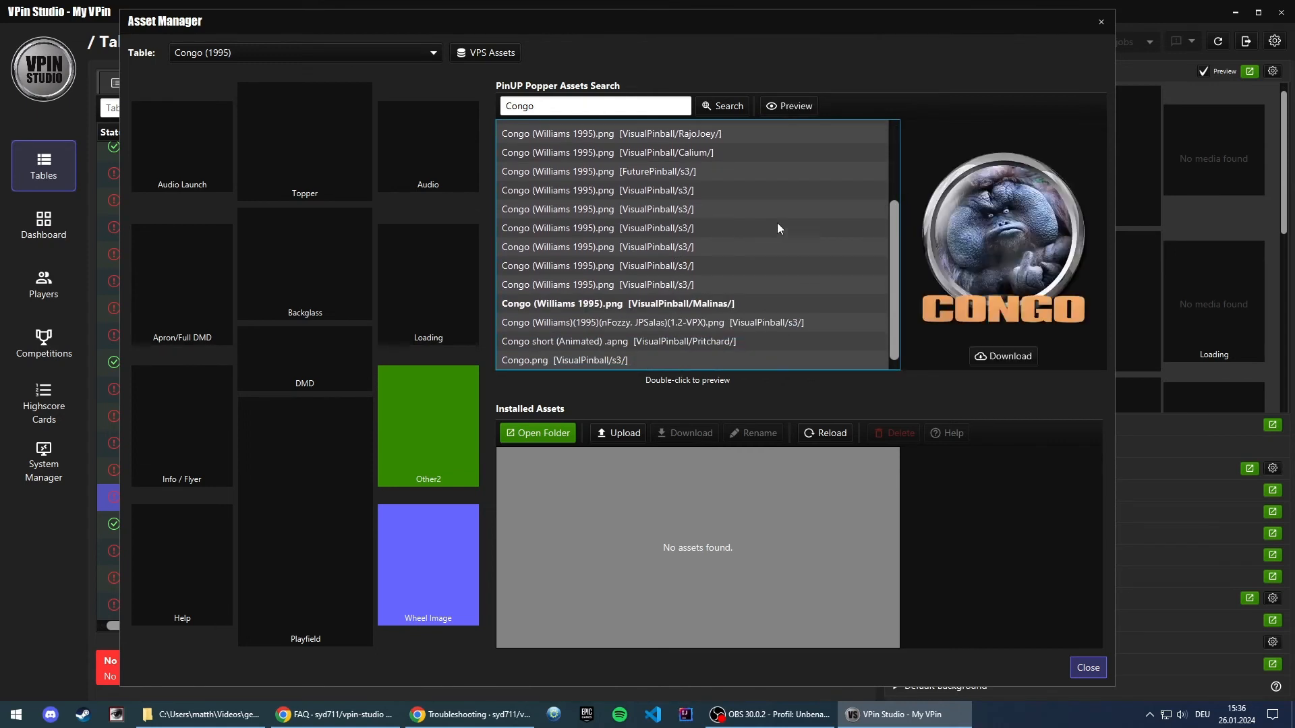
pyautogui.doubleClick(683, 151)
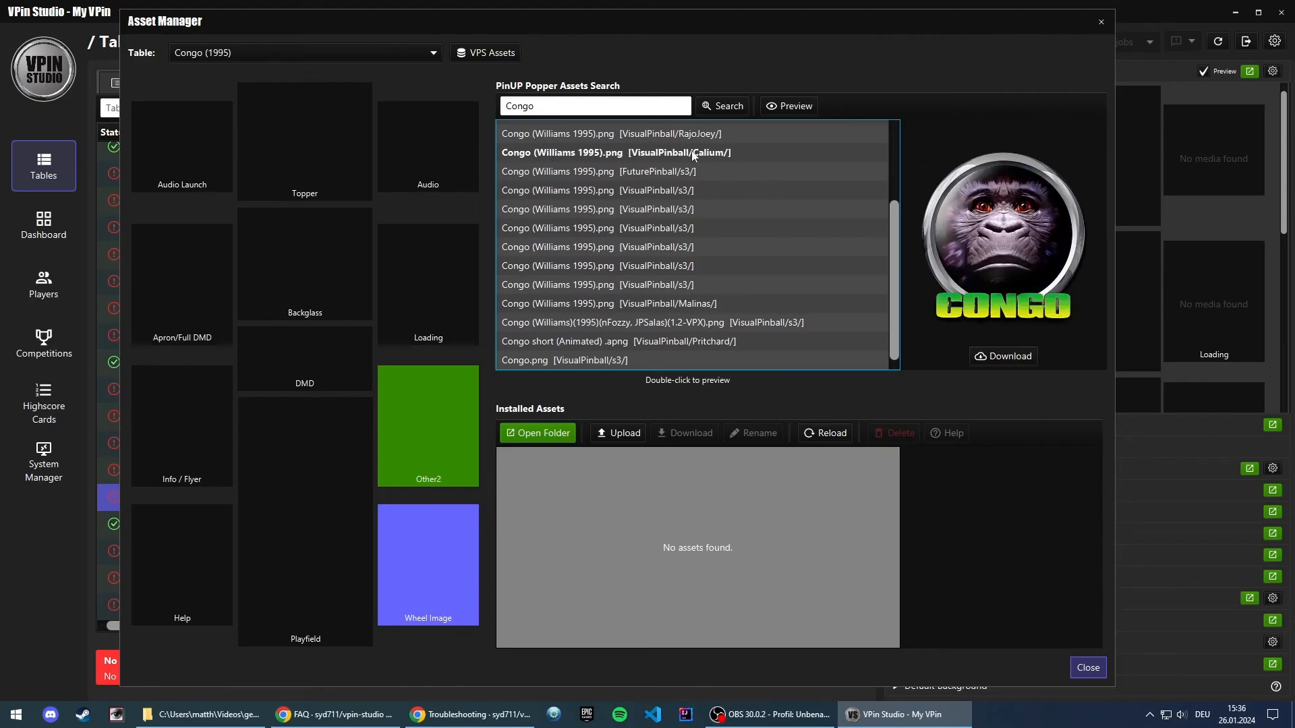
pyautogui.click(998, 359)
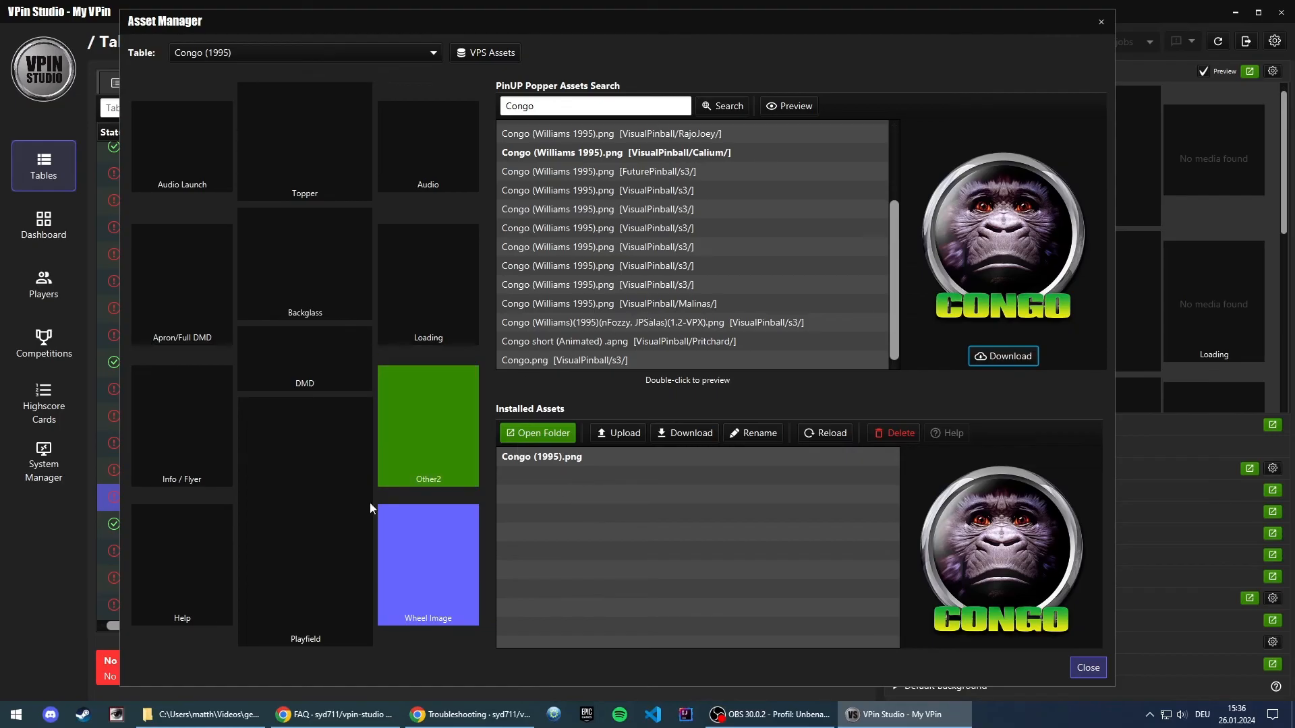
# - Preview the playfield video Congo (Williams 1995) NFozzy 1.2.mp4 and download it for the table
pyautogui.click(307, 504)
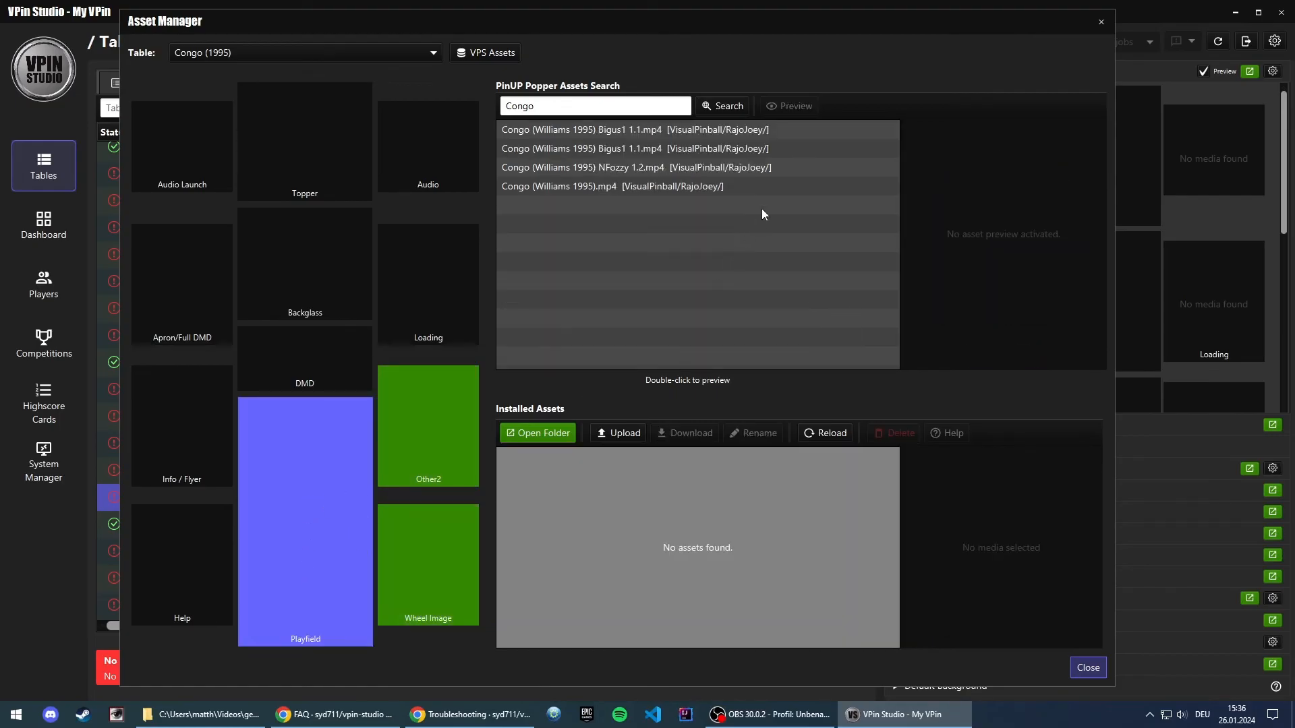
pyautogui.doubleClick(695, 169)
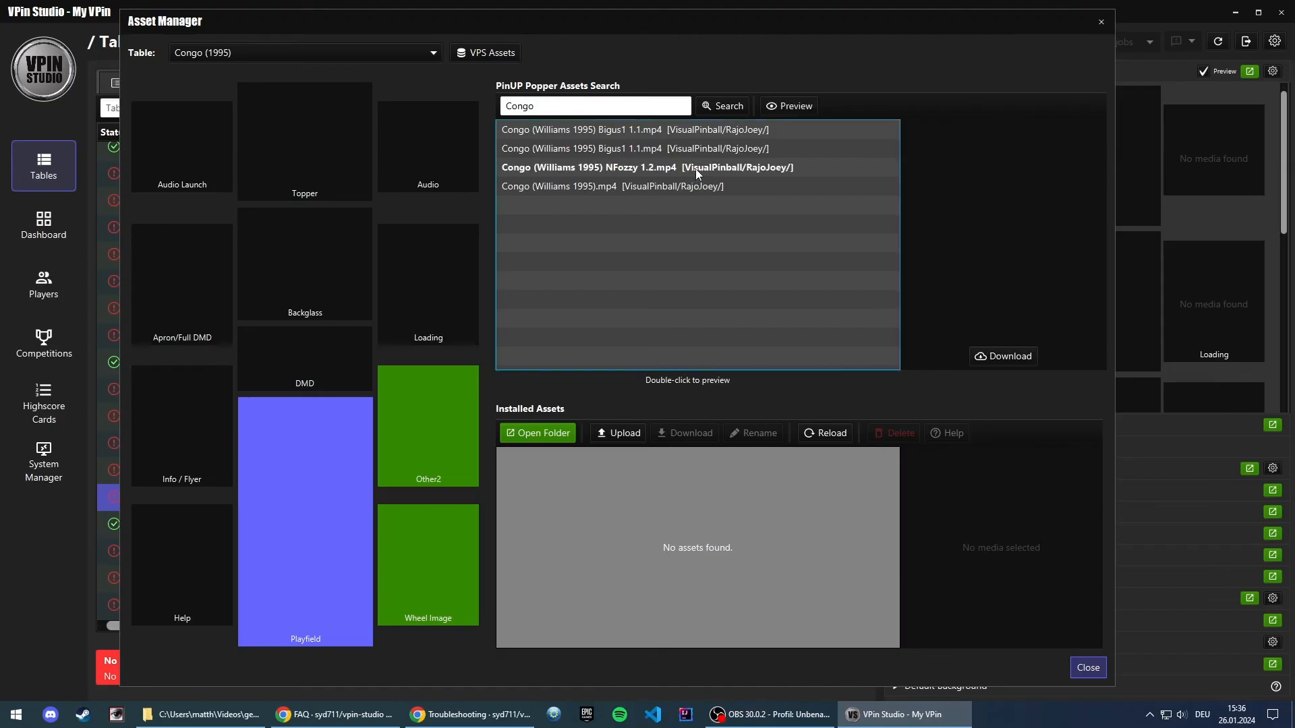
pyautogui.click(1012, 359)
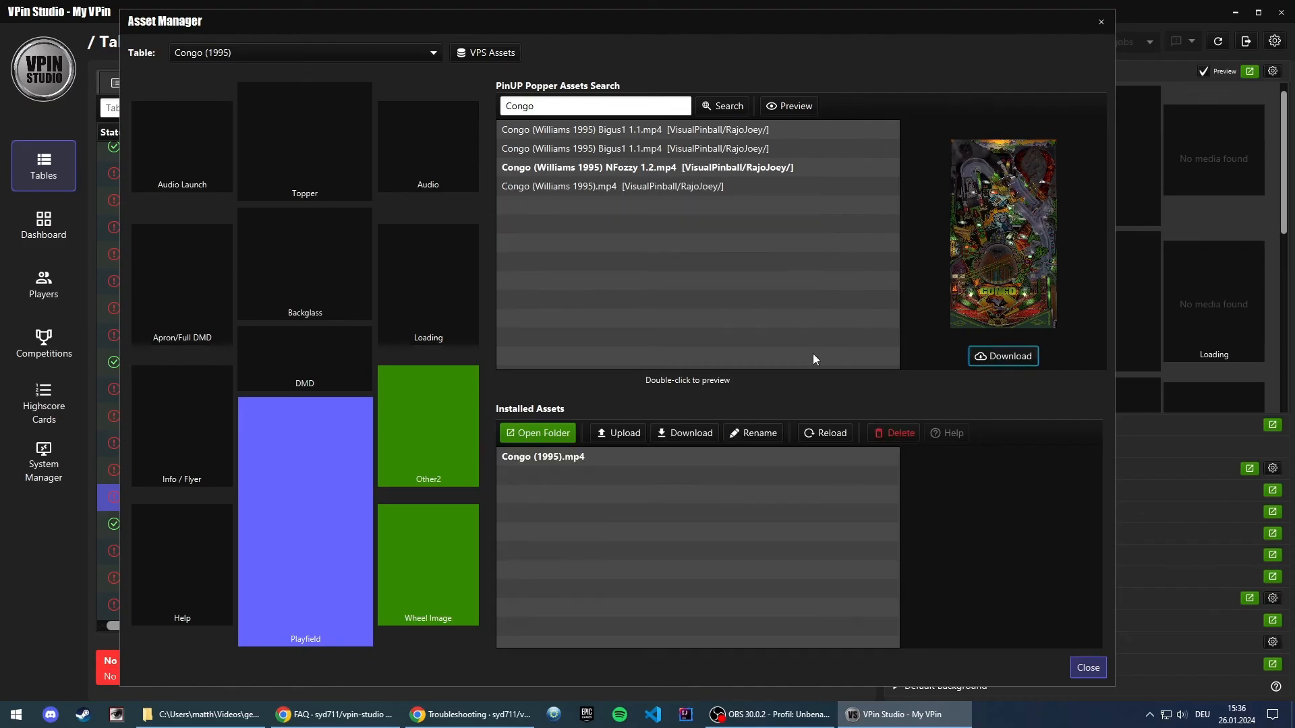
# - Download the loading video Congo (Williams 1995) FS HD.mp4 and set the installed Congo (1995).mp4 to fullscreen
pyautogui.click(413, 292)
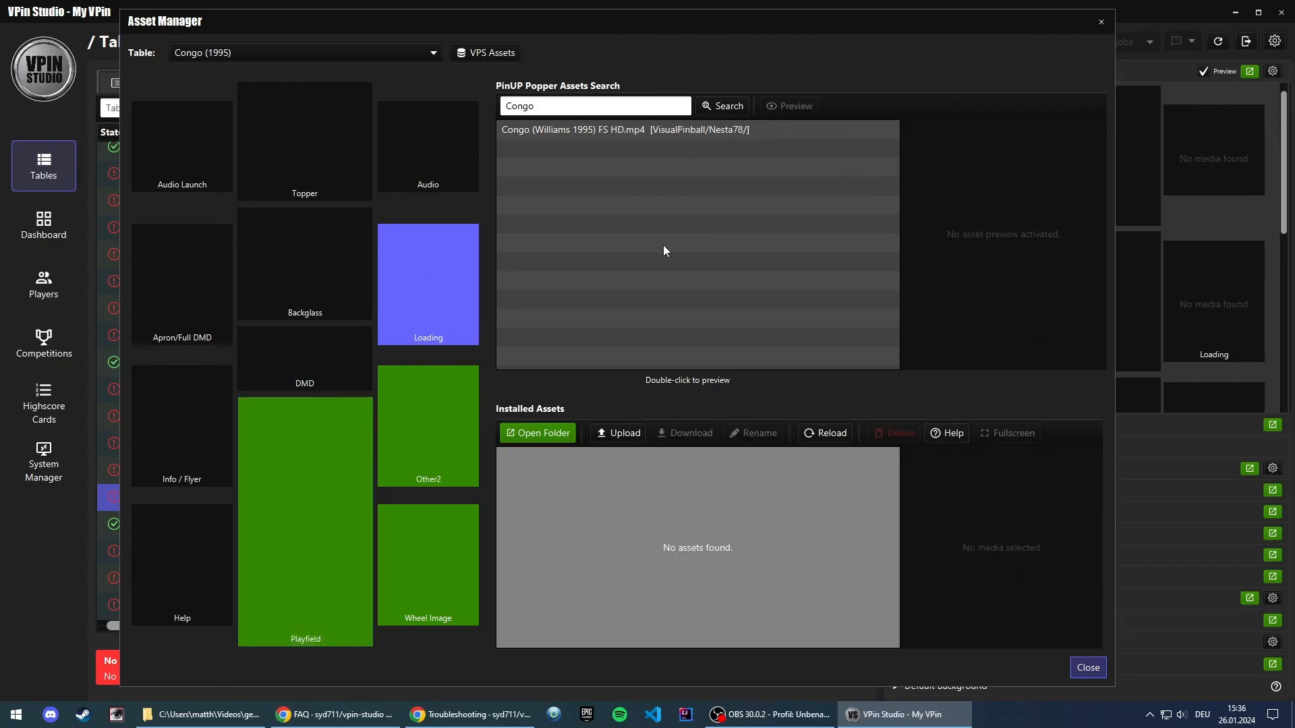
pyautogui.doubleClick(685, 128)
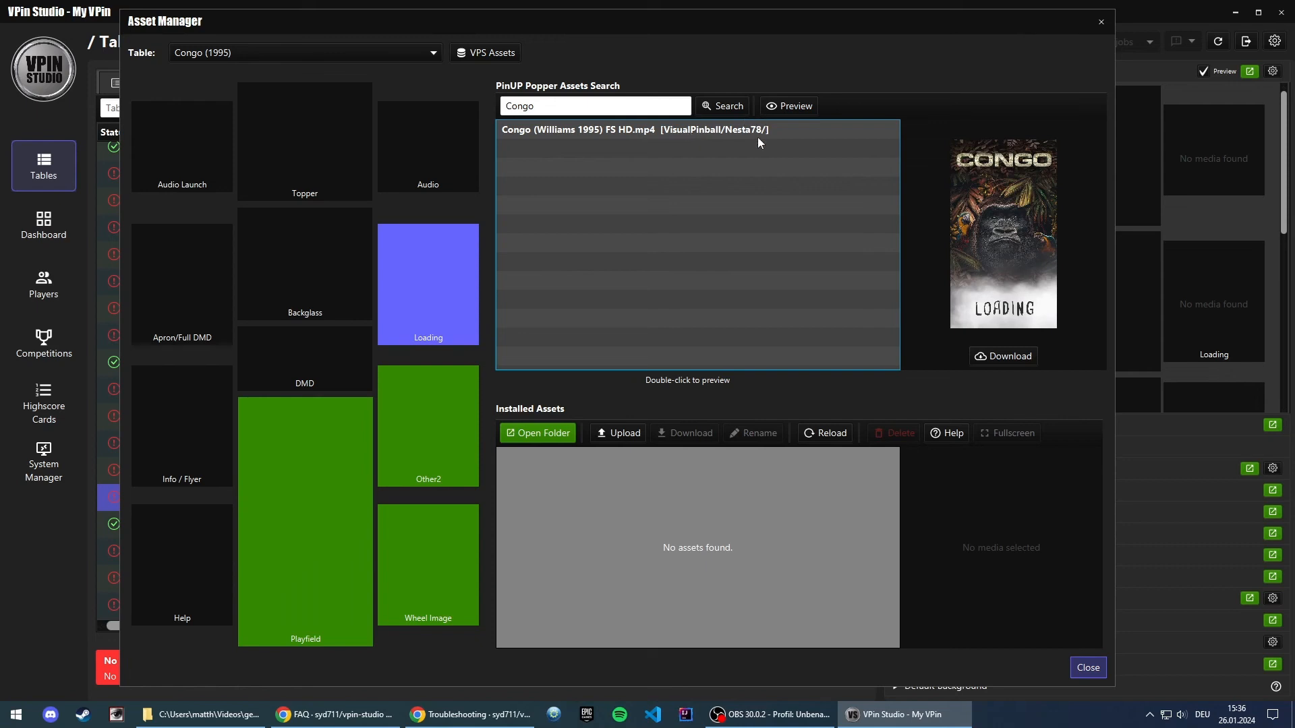
pyautogui.click(1002, 358)
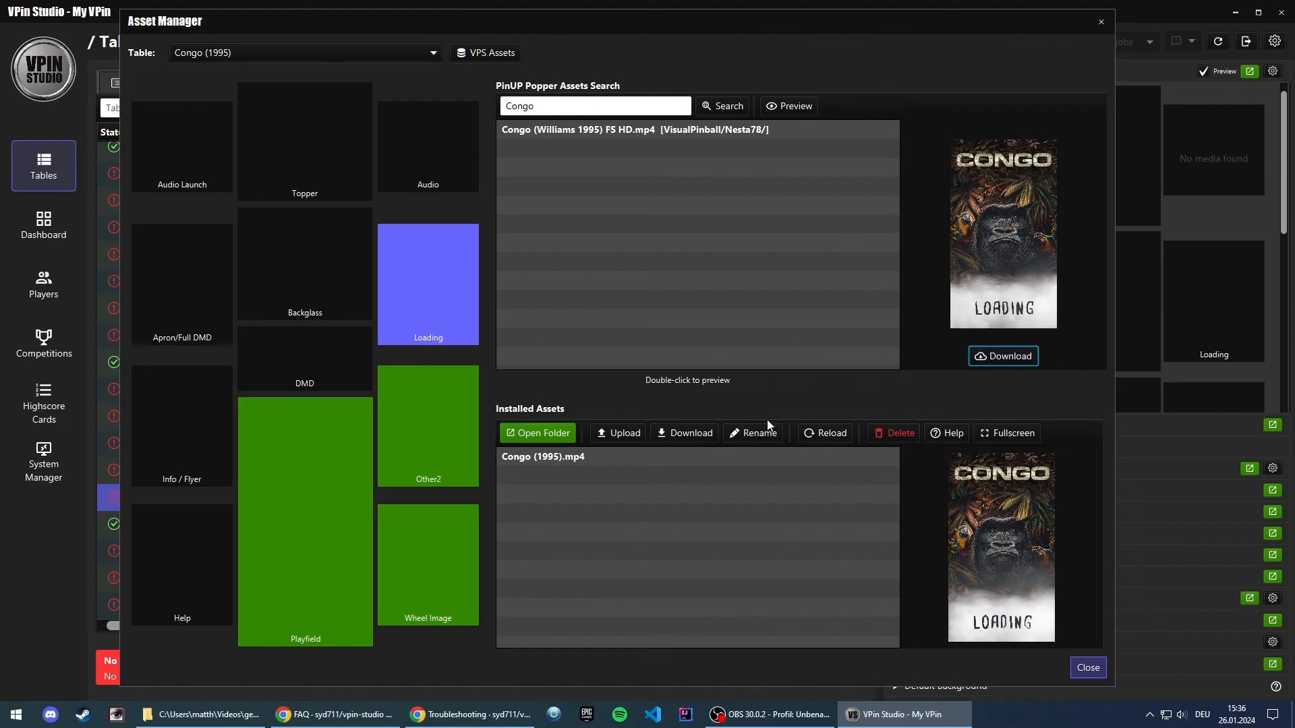
pyautogui.click(604, 456)
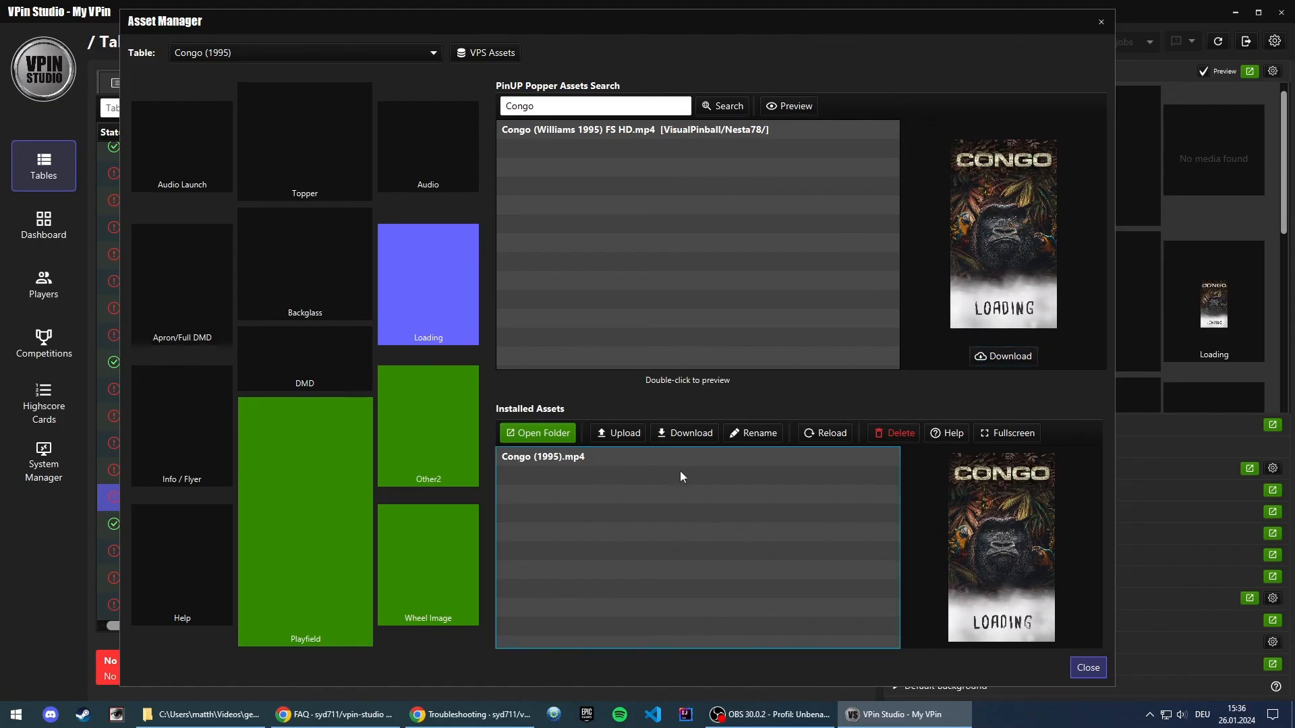
pyautogui.click(1002, 437)
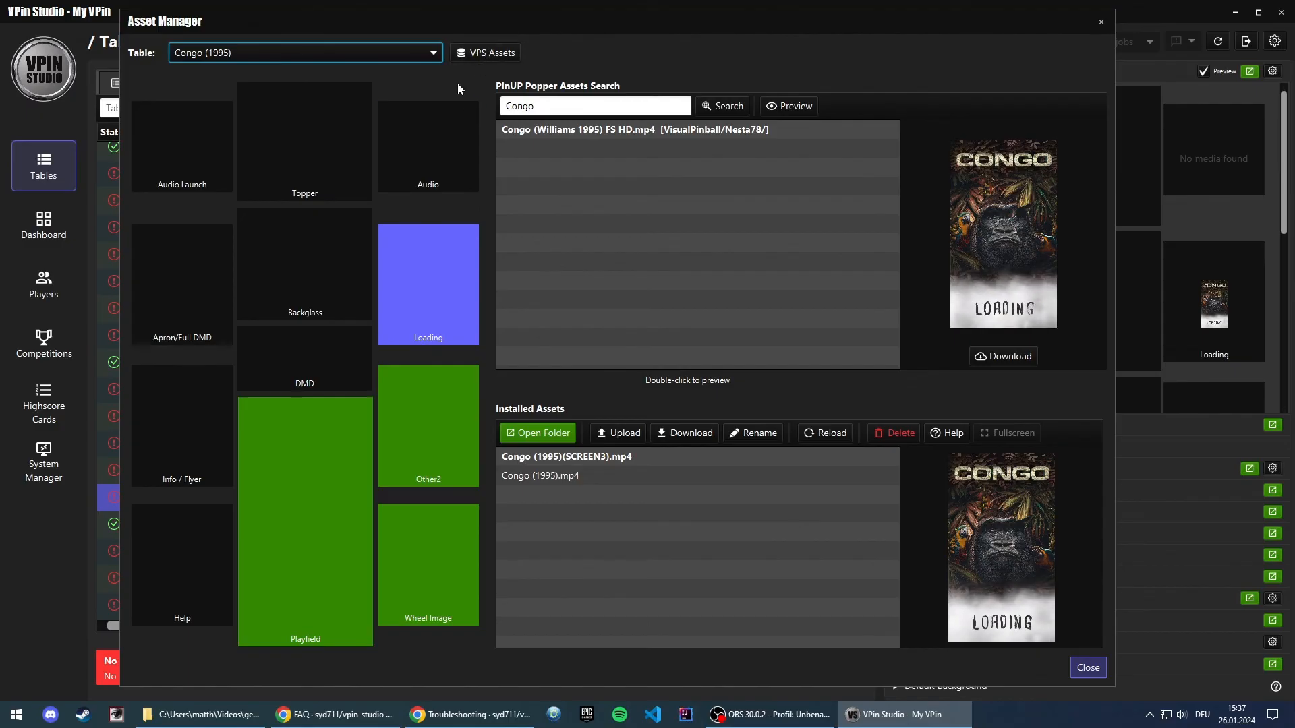
# - Review the additional Virtual Pinball Spreadsheet assets listed for Congo, and close the list and the Asset Manager
pyautogui.click(474, 58)
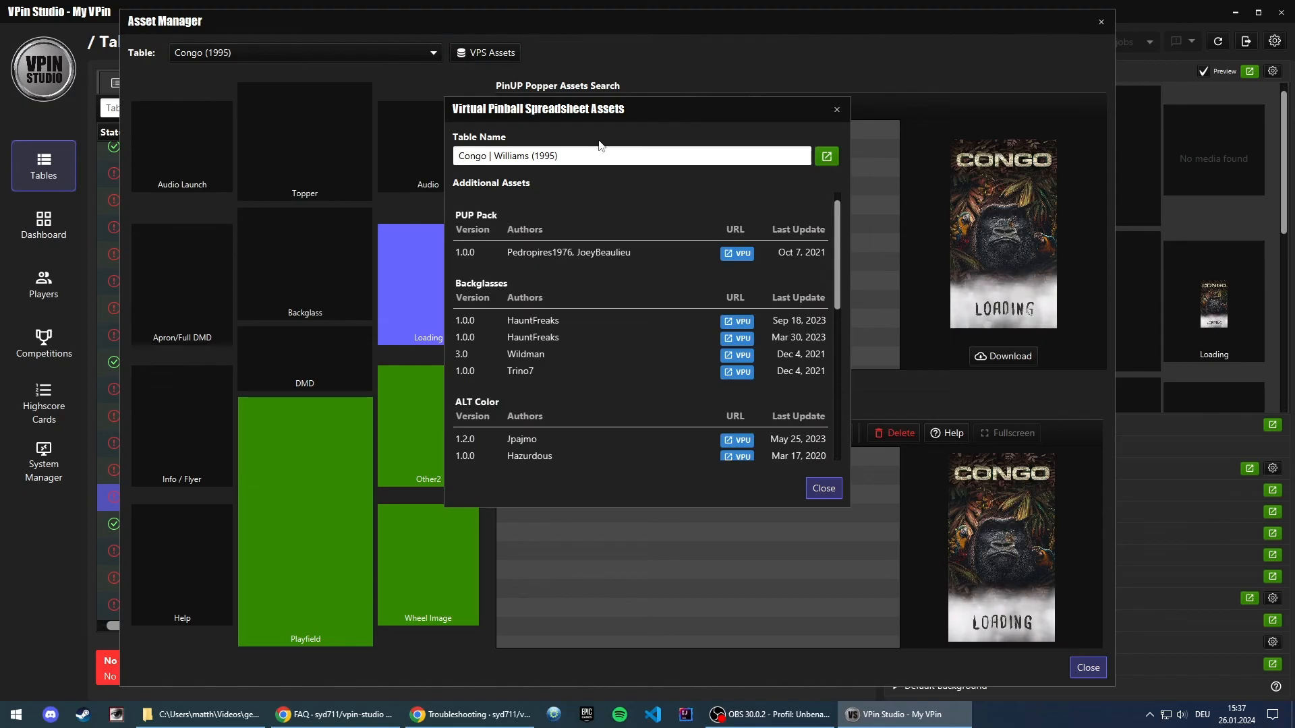
pyautogui.moveTo(840, 205); pyautogui.dragTo(839, 319)
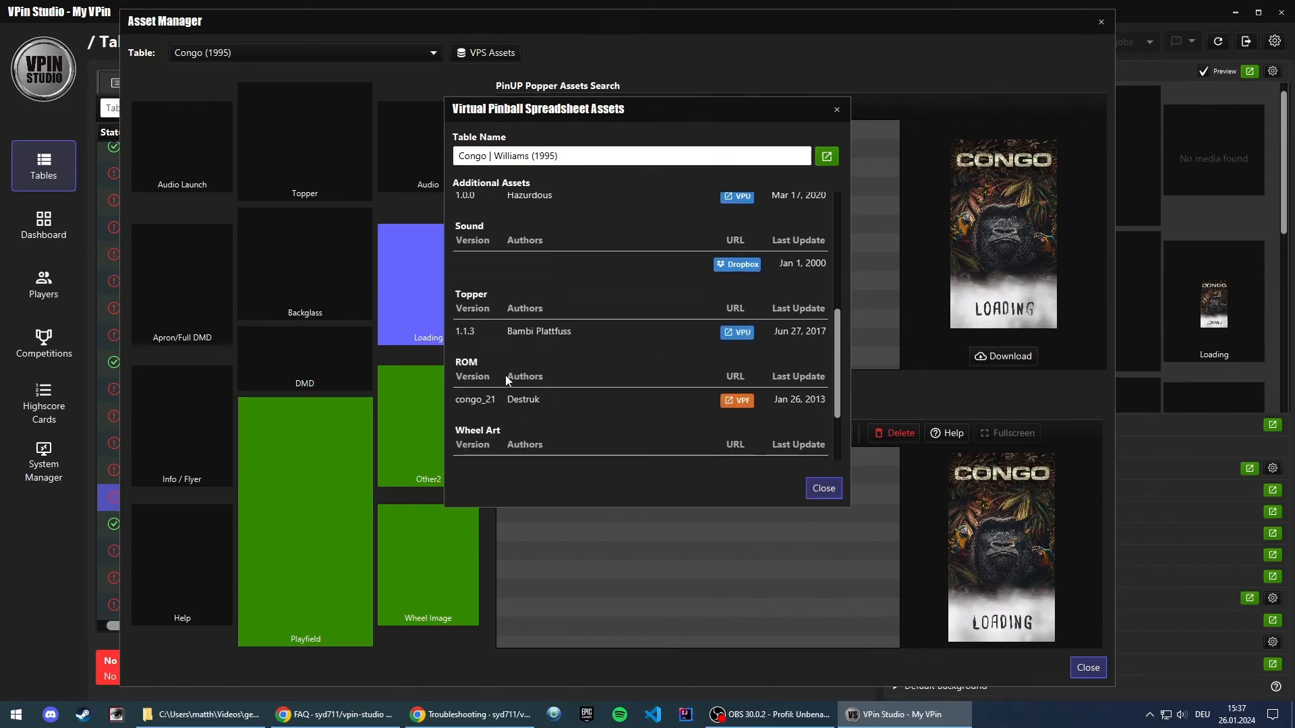
pyautogui.scroll(-2, 786, 419)
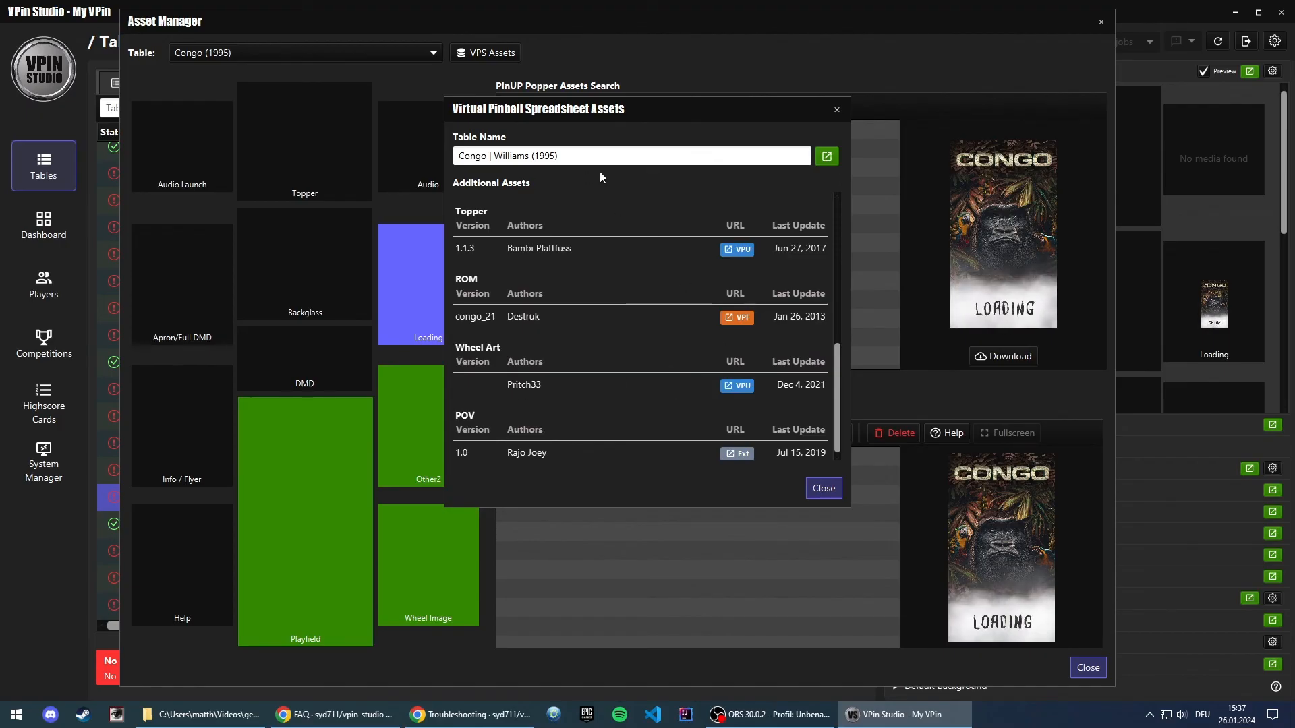
pyautogui.click(824, 488)
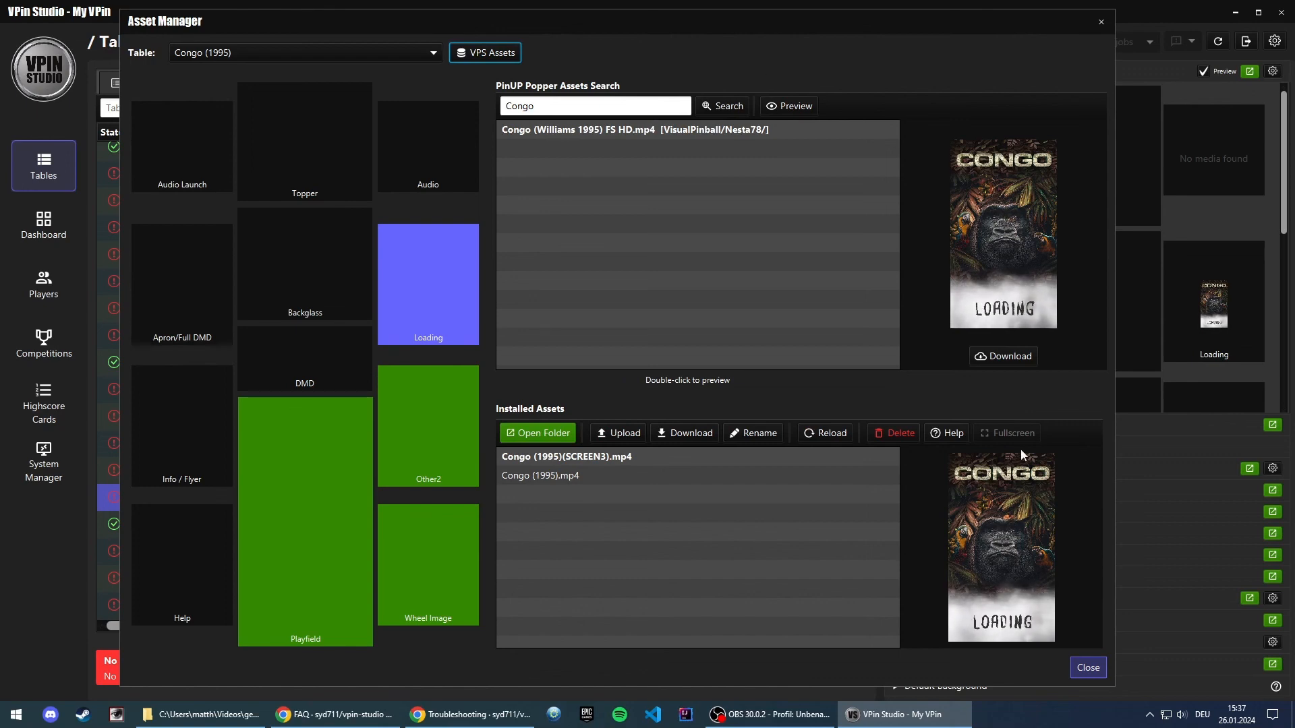
pyautogui.click(1087, 669)
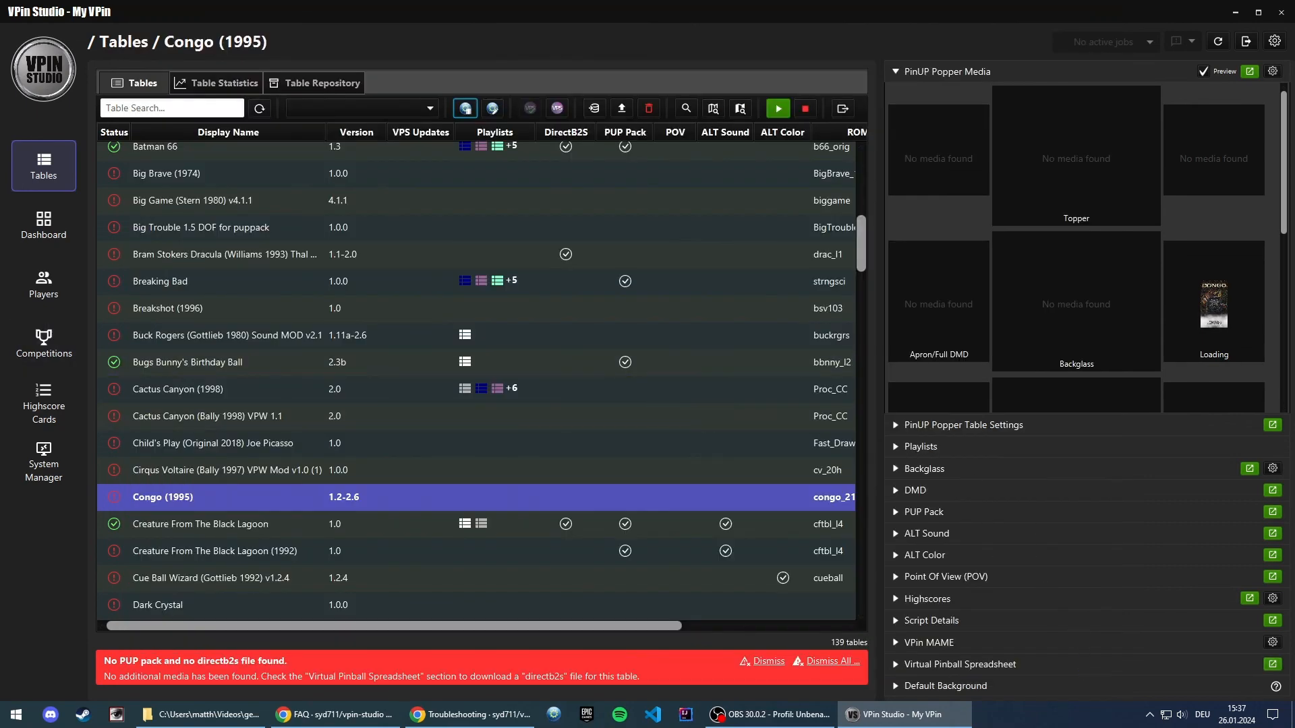